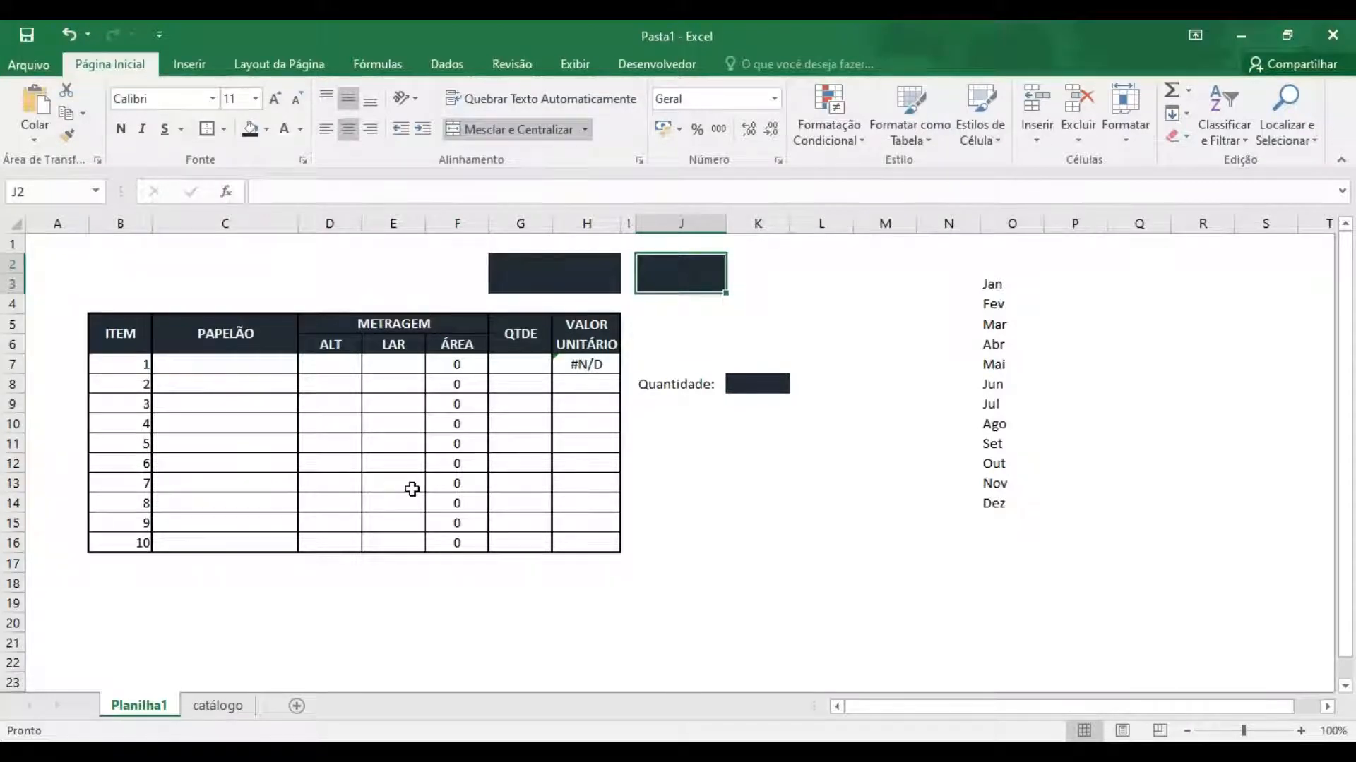
Fill the QTDE column for items 1 to 10 with 6, 5, 7, 3, 2, 5, 9, 5, 7 and 8.
{"action": "left_click", "coordinate": [516, 370]}
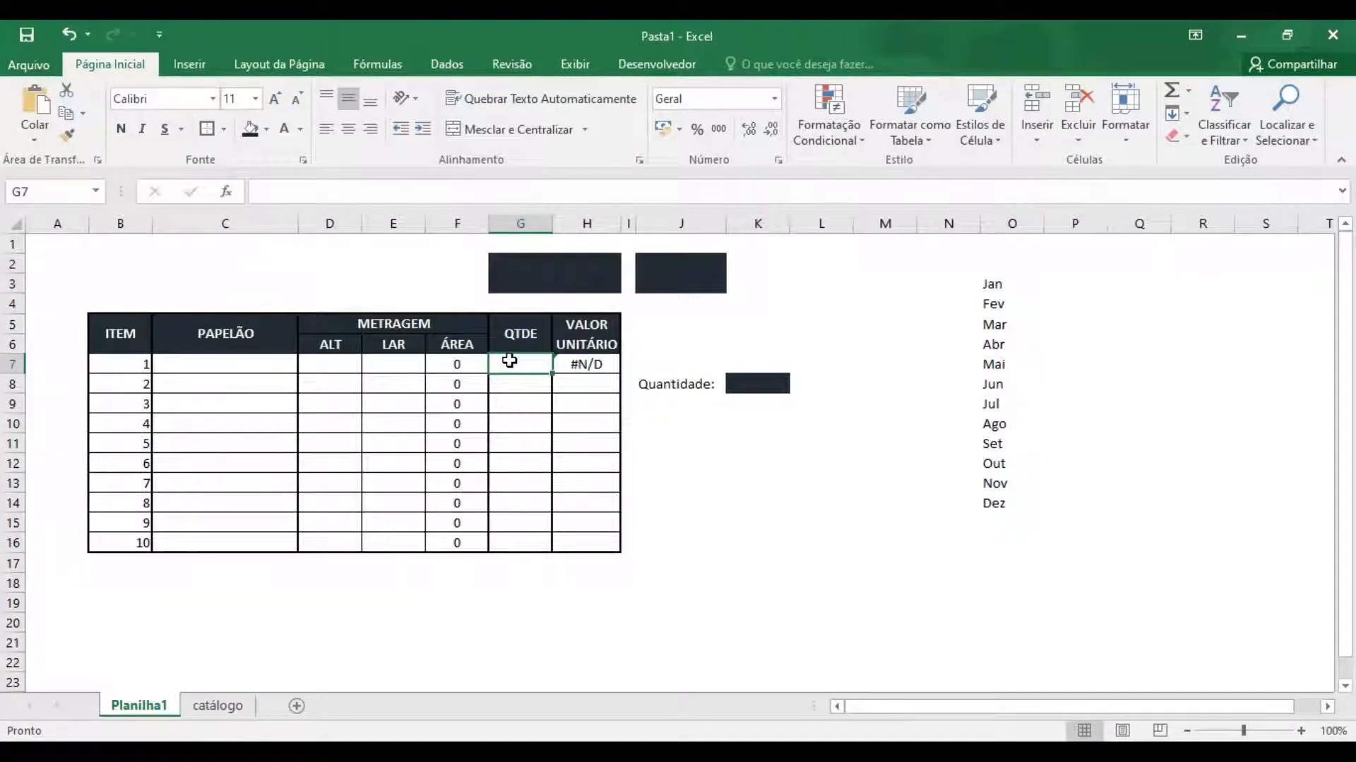
{"action": "type", "text": "6"}
{"action": "key", "text": "Return"}
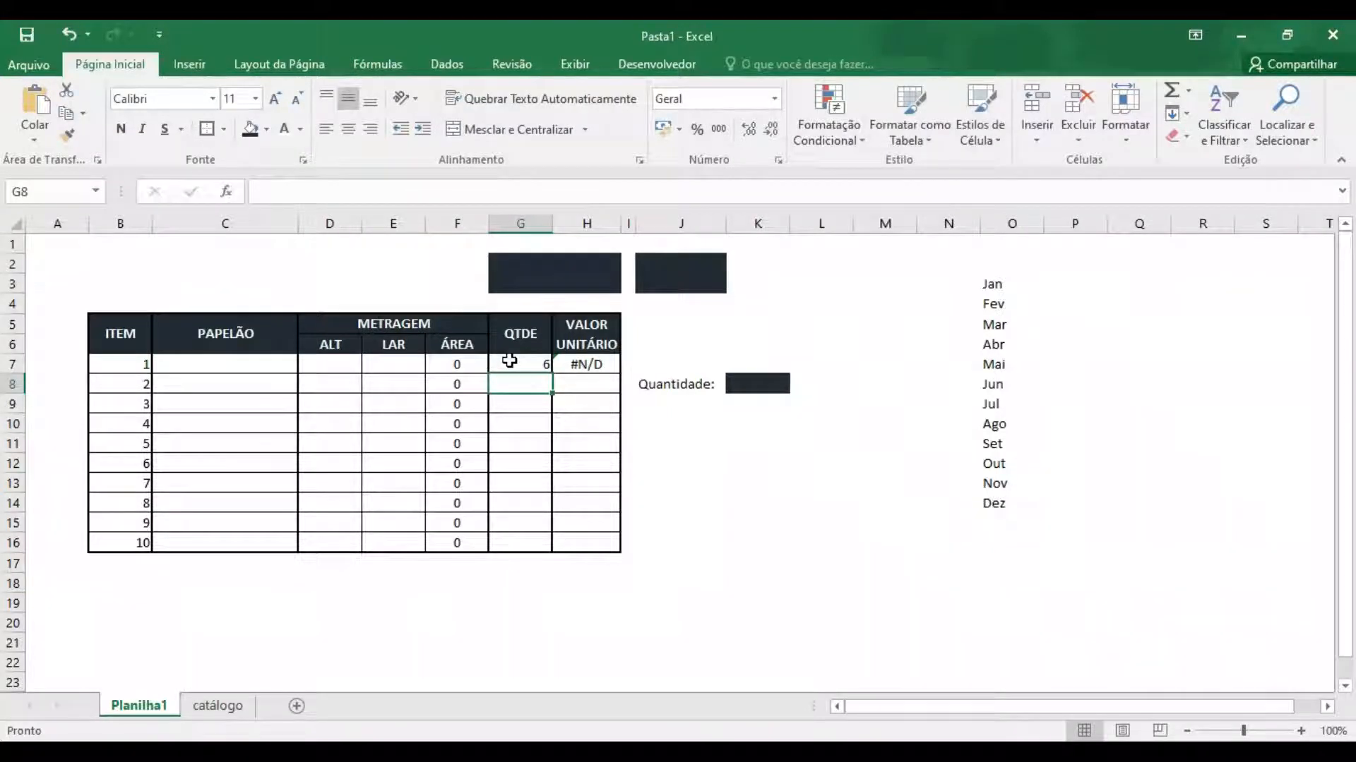
{"action": "type", "text": "5"}
{"action": "key", "text": "Return"}
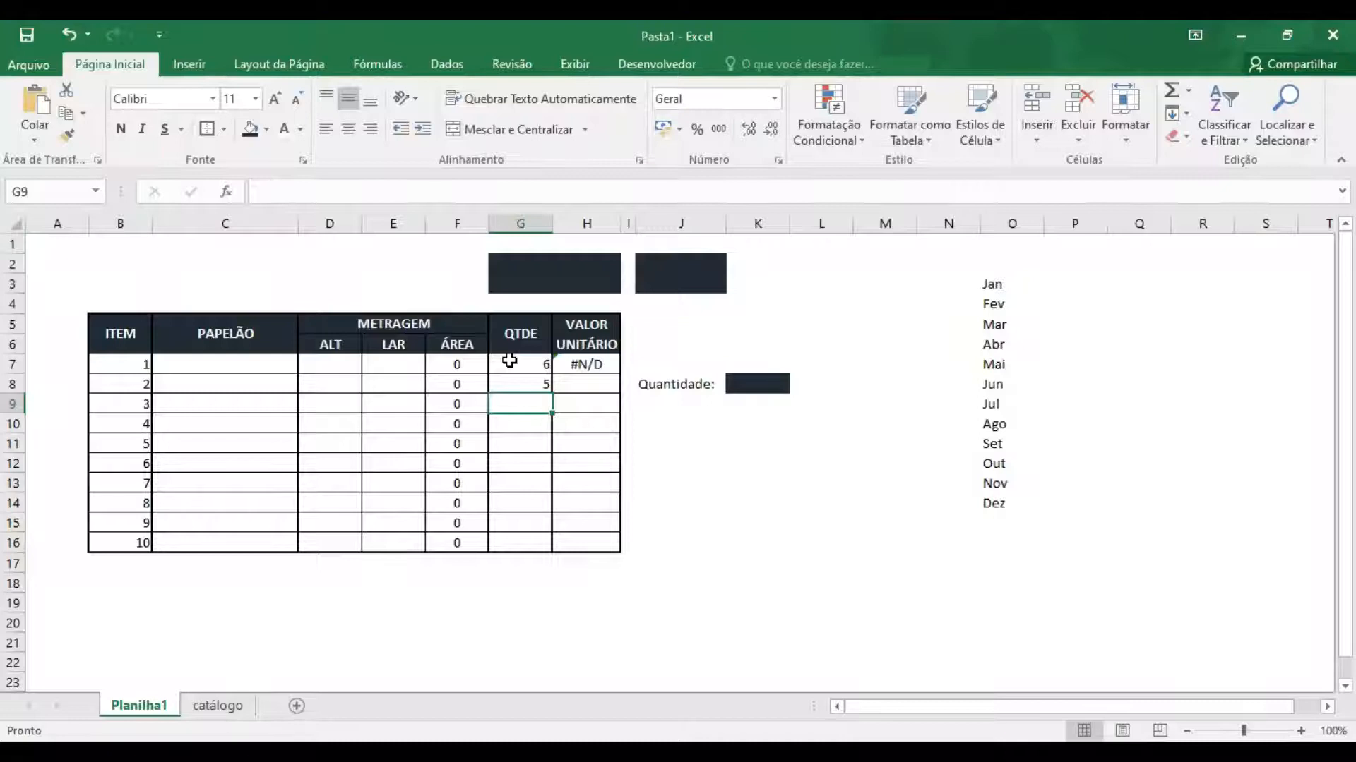
{"action": "type", "text": "7"}
{"action": "key", "text": "Return"}
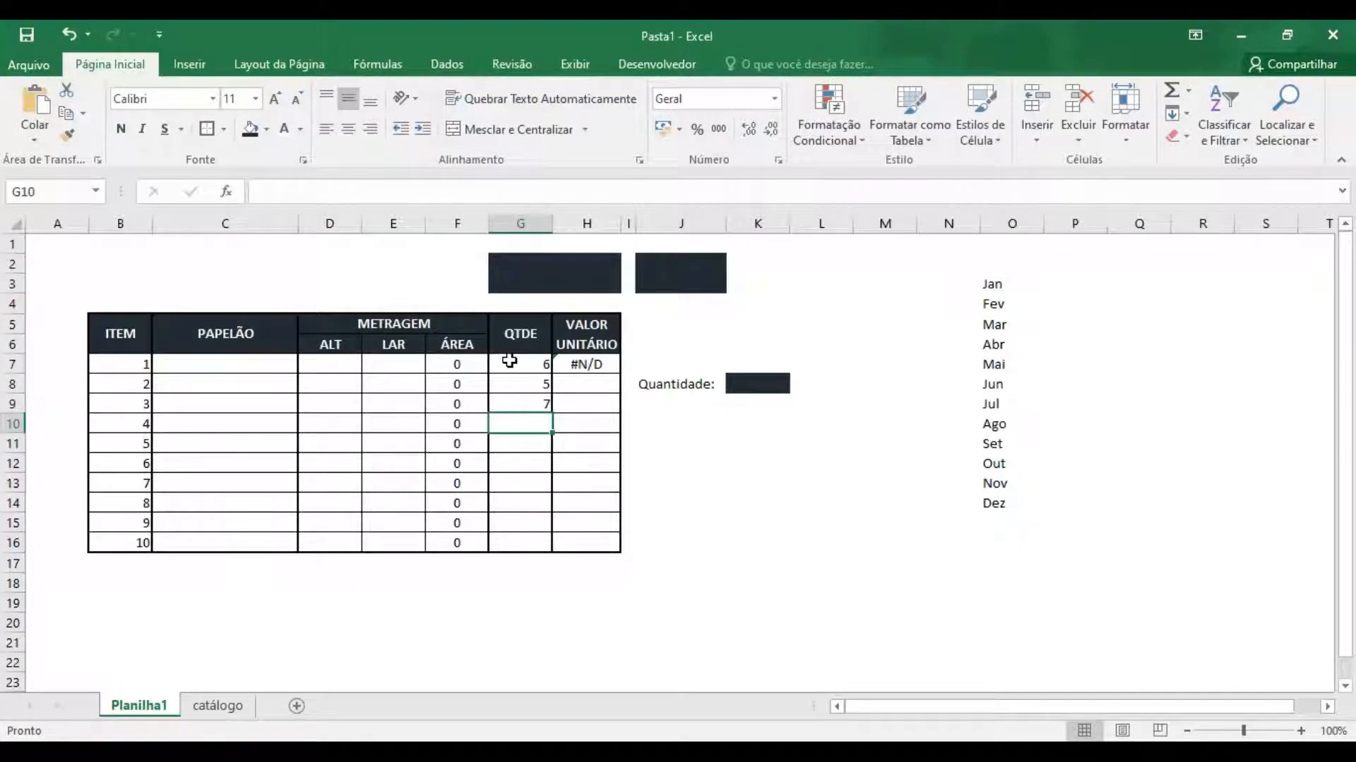
{"action": "type", "text": "3"}
{"action": "key", "text": "Return"}
{"action": "type", "text": "2"}
{"action": "key", "text": "Return"}
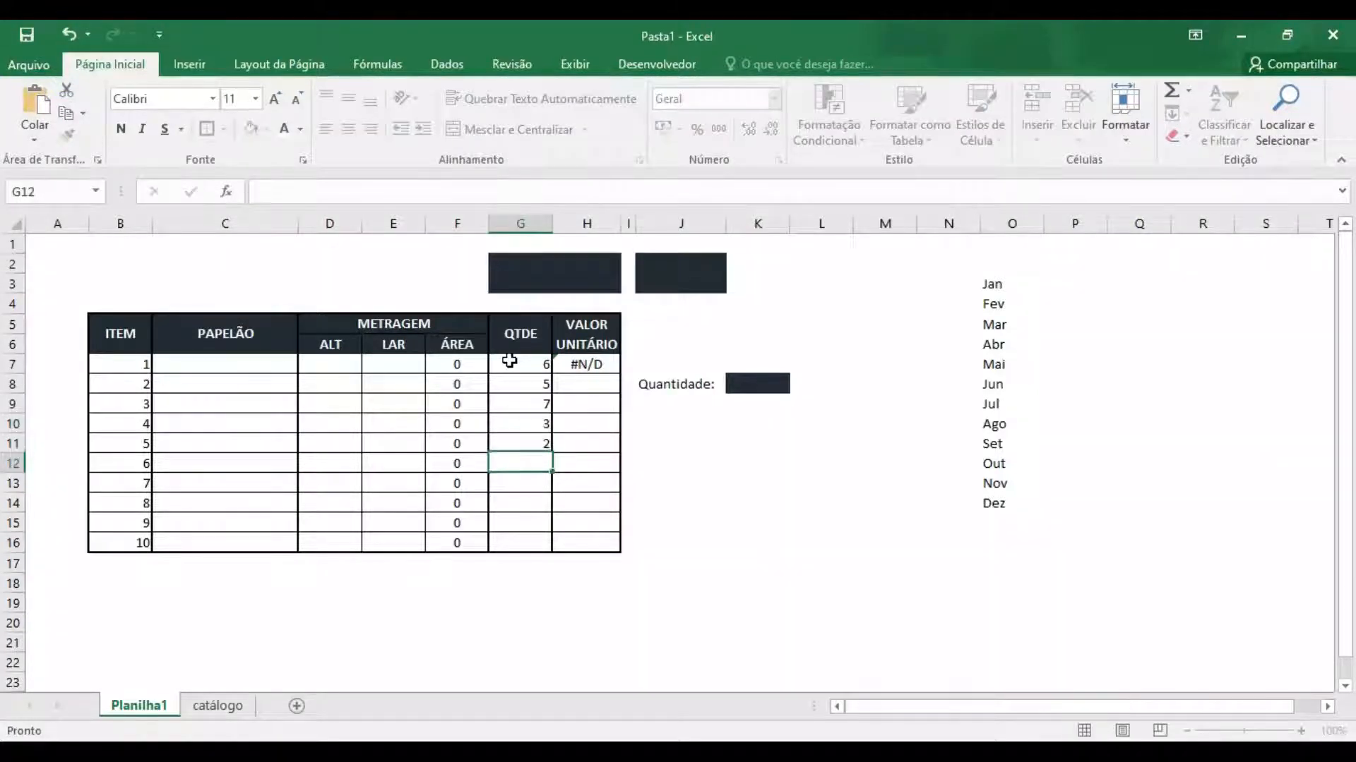
{"action": "type", "text": "5"}
{"action": "key", "text": "Return"}
{"action": "type", "text": "9"}
{"action": "key", "text": "Return"}
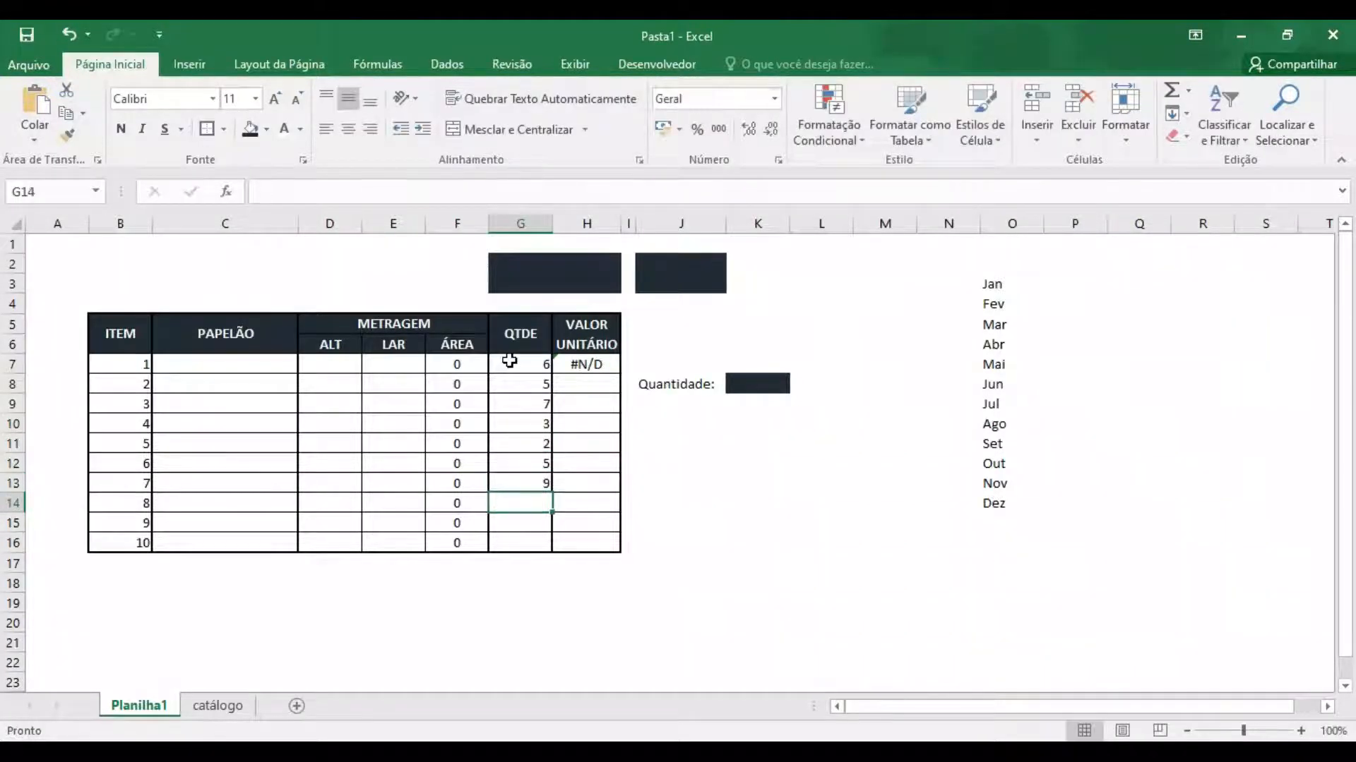
{"action": "type", "text": "5"}
{"action": "key", "text": "Return"}
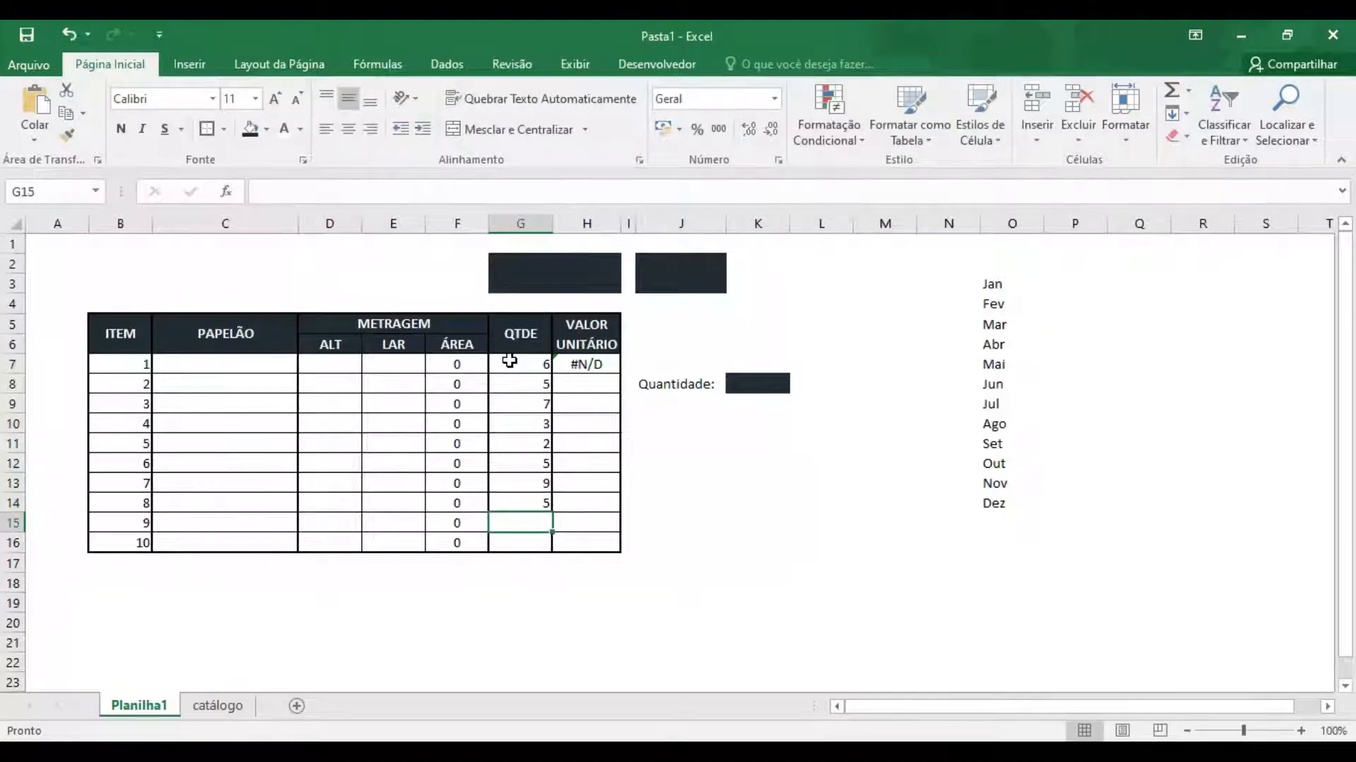
{"action": "type", "text": "7"}
{"action": "key", "text": "Return"}
{"action": "type", "text": "8"}
{"action": "key", "text": "Return"}
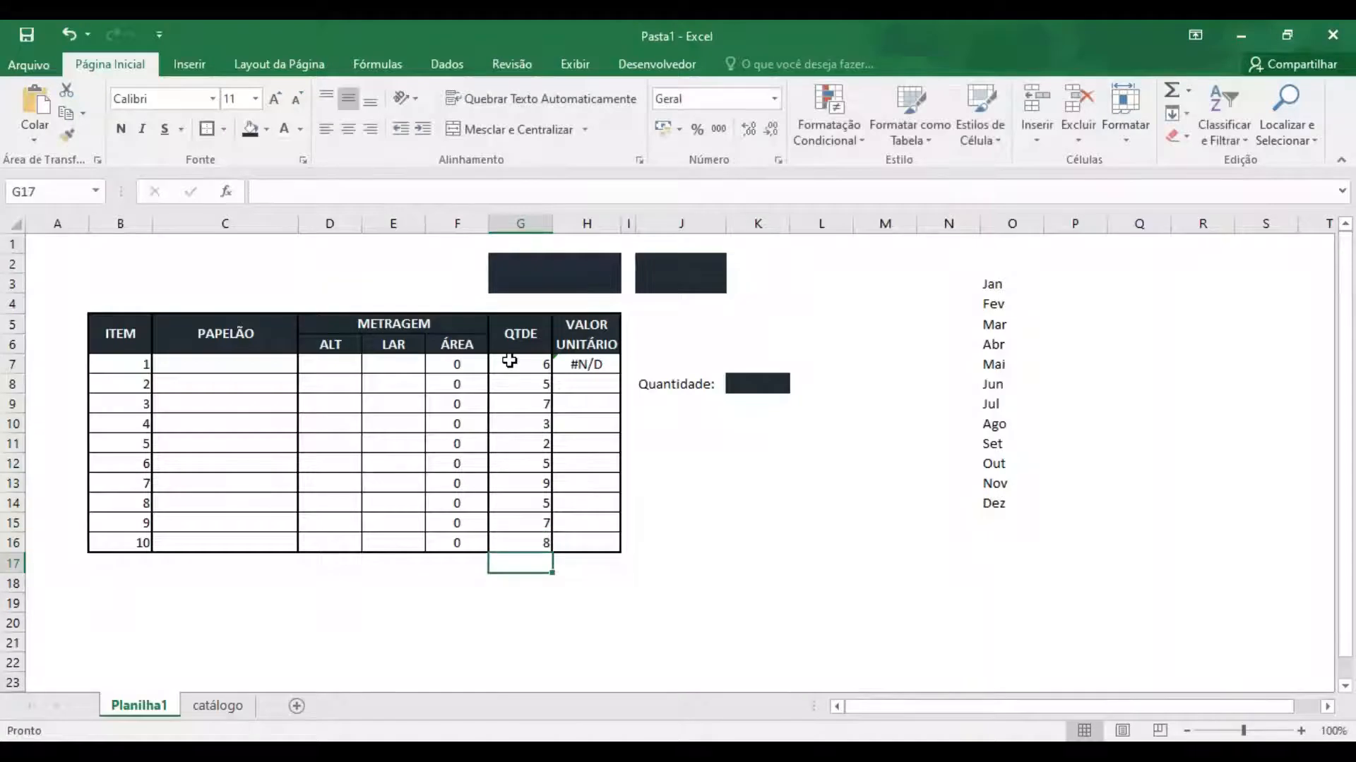
Count the filled quantities in the Quantidade cell K8 with the CONT.NÚM function over G7:G16.
{"action": "left_click_drag", "start_coordinate": [124, 333], "coordinate": [132, 542]}
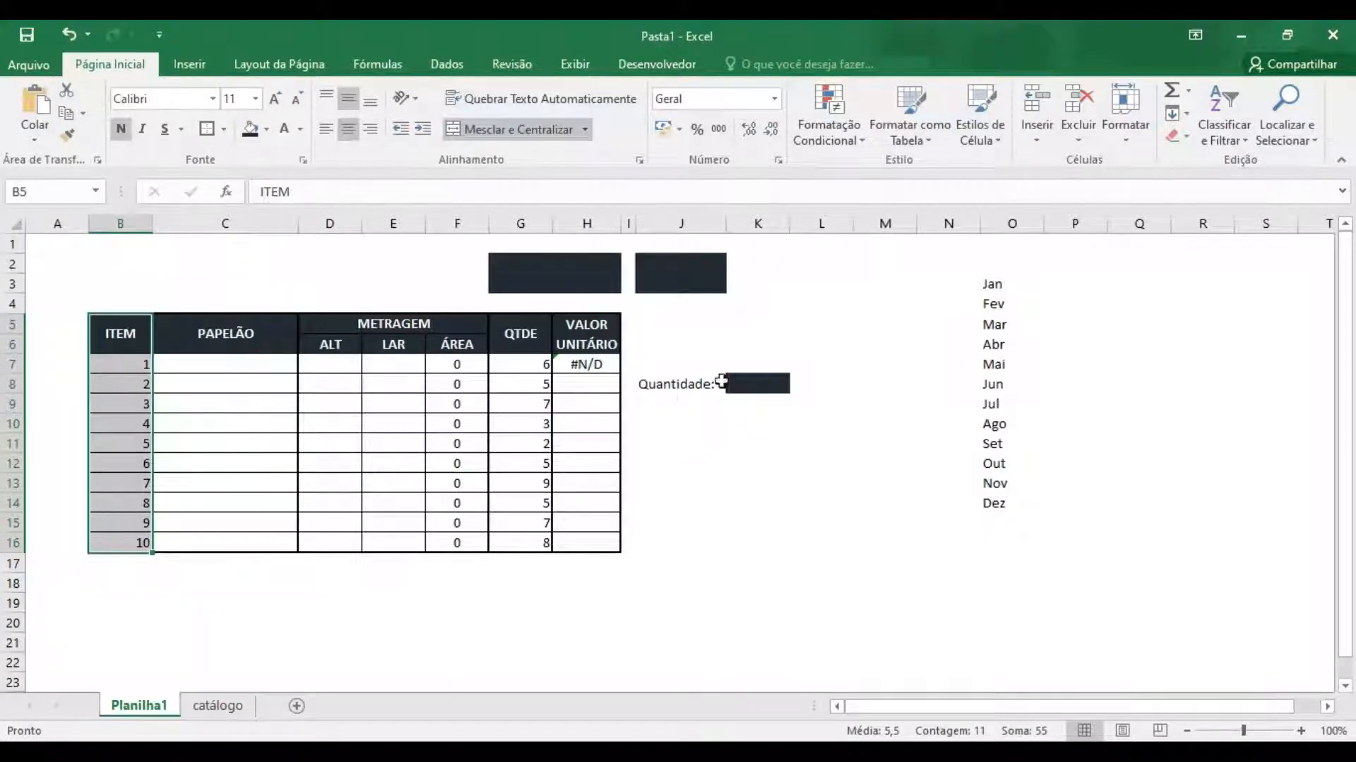
{"action": "left_click", "coordinate": [755, 382]}
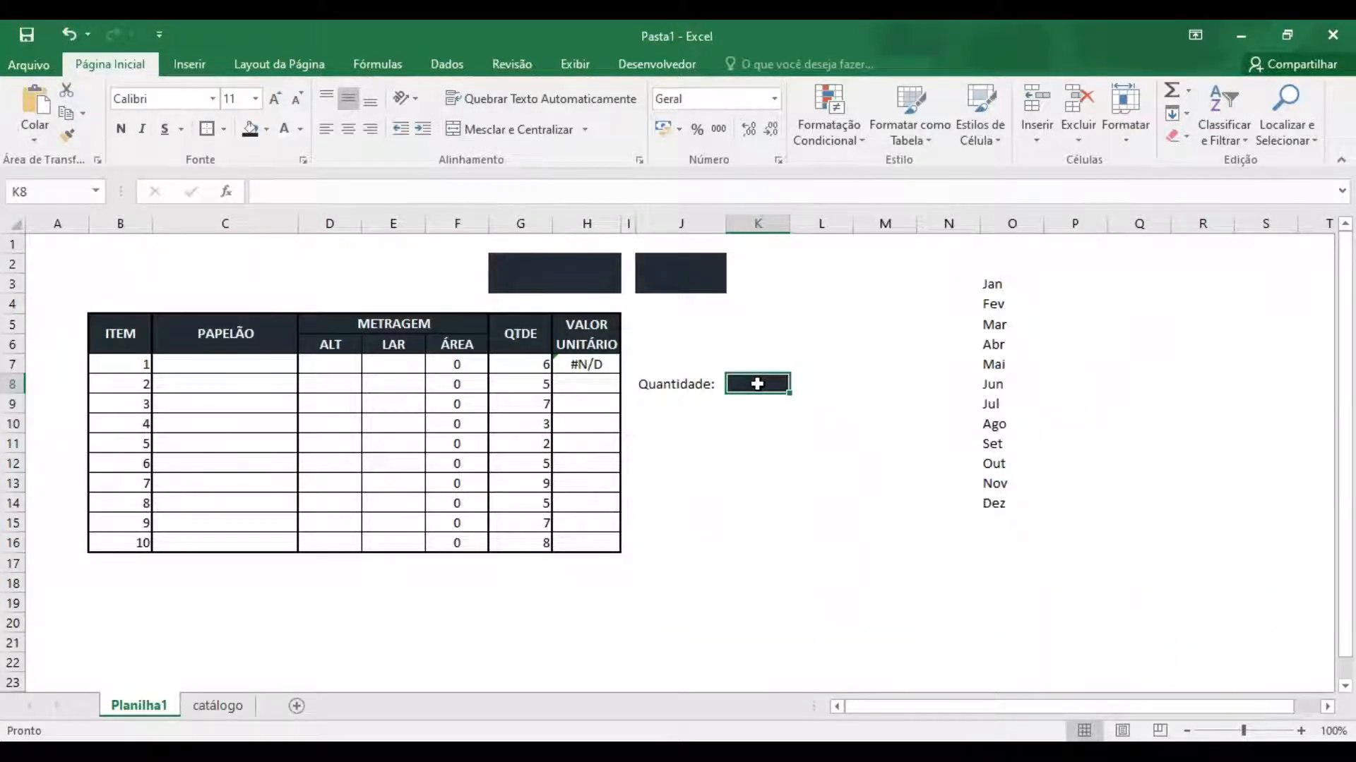
{"action": "type", "text": "=cont"}
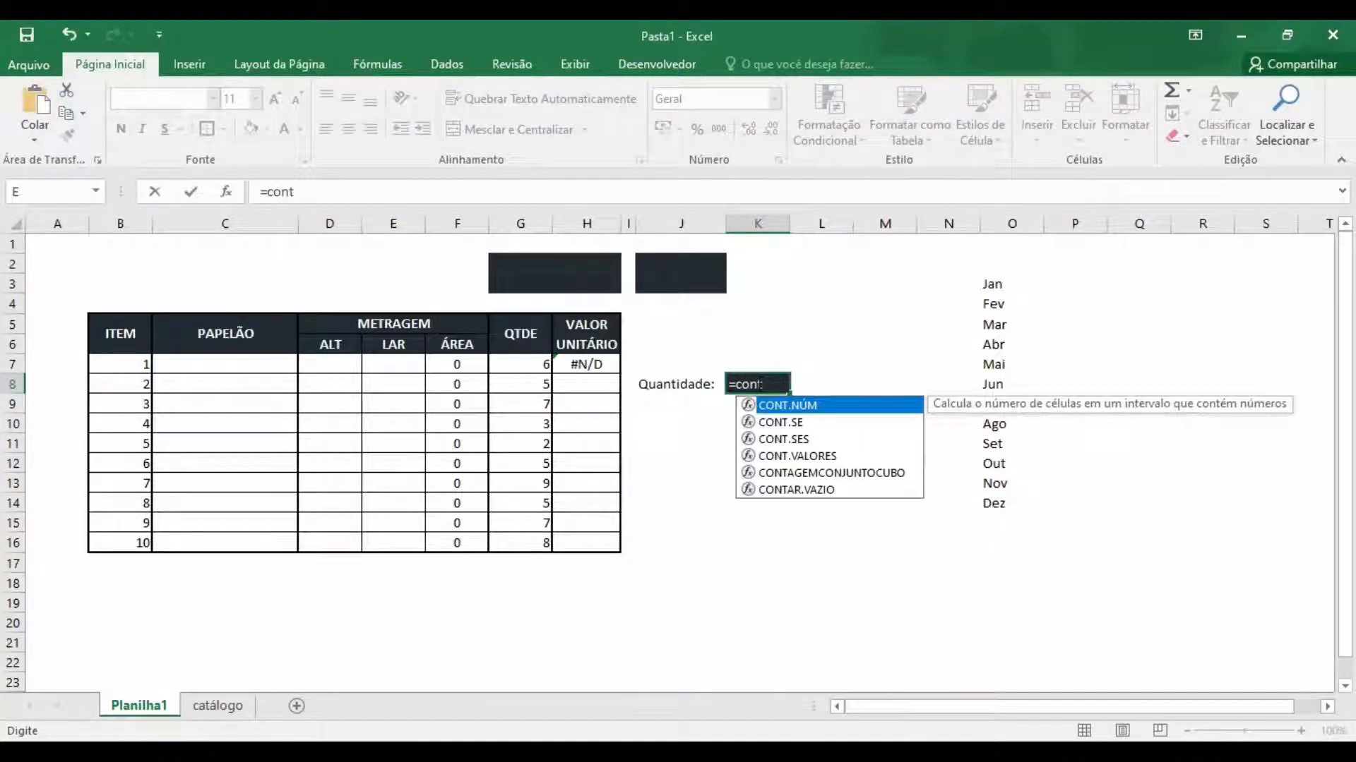
{"action": "type", "text": ".nu"}
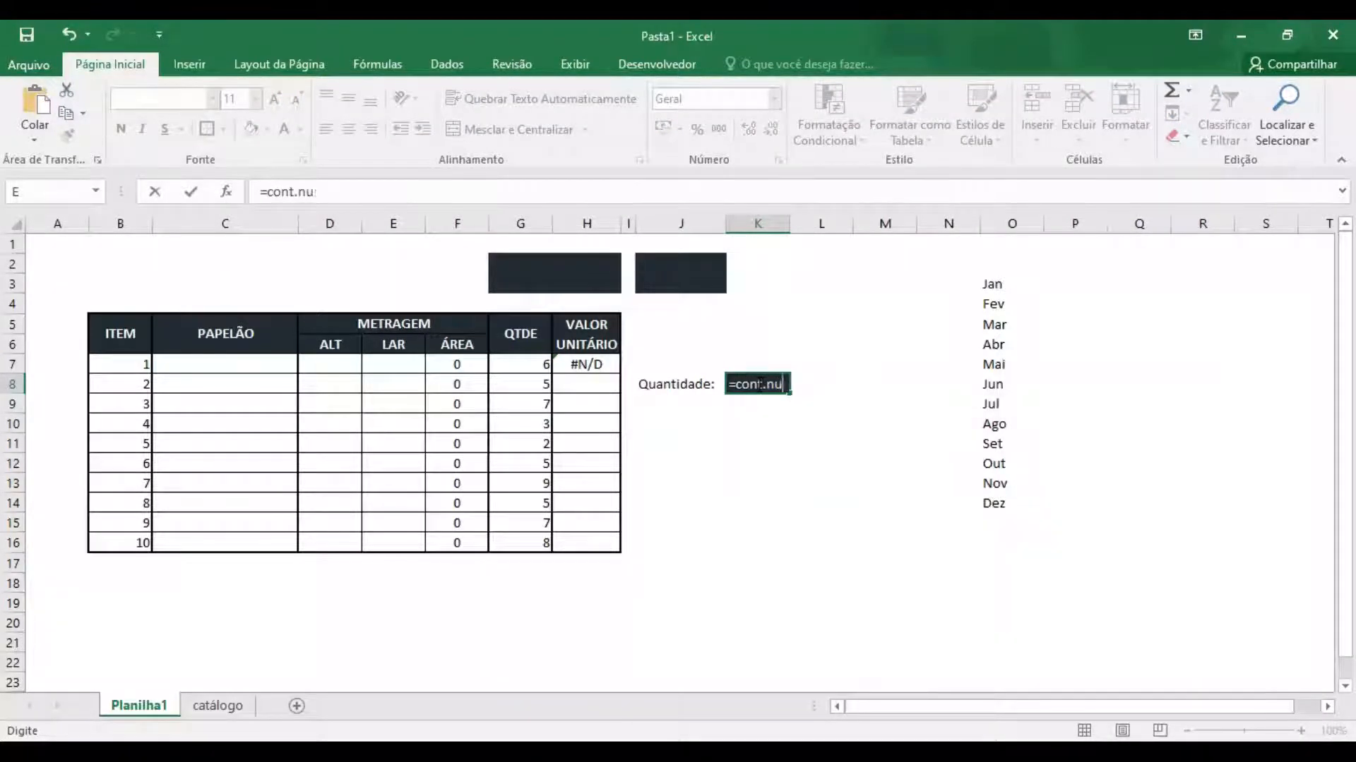
{"action": "type", "text": "m"}
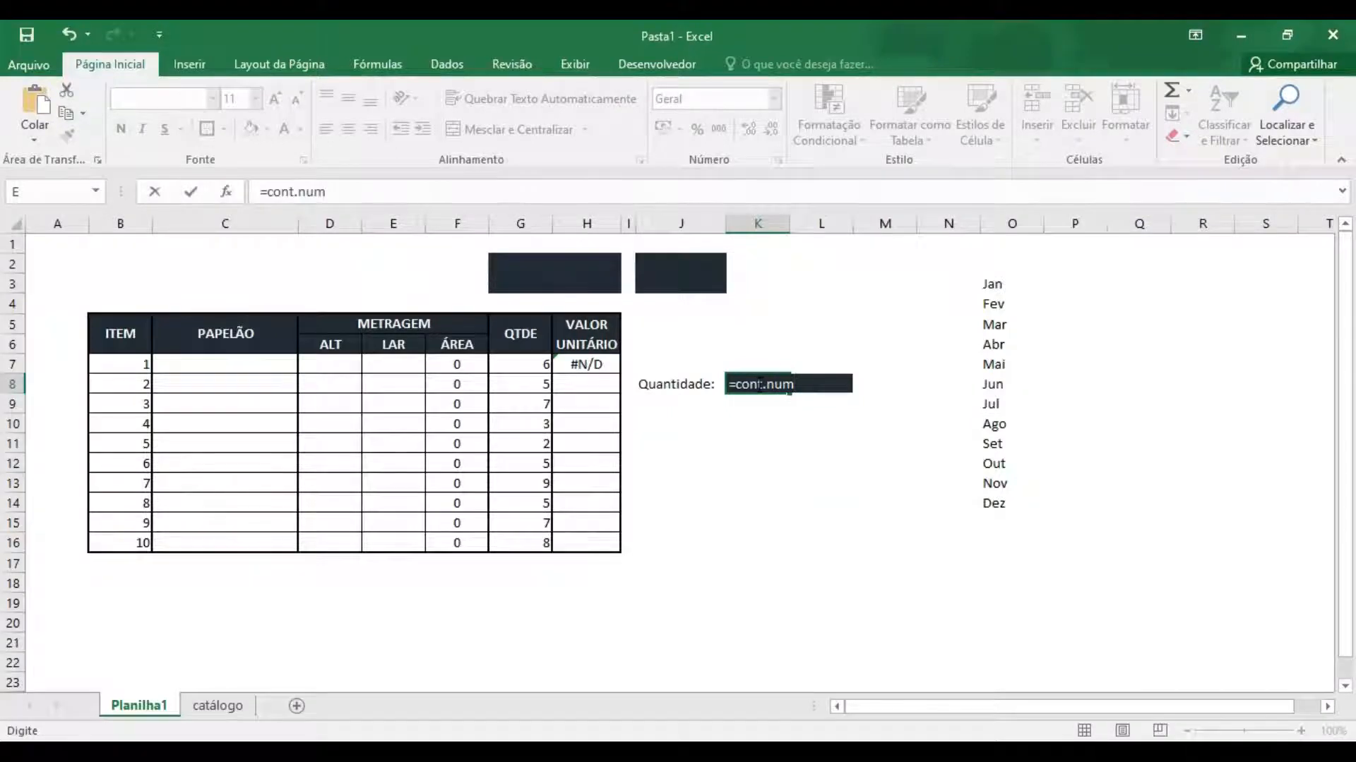
{"action": "type", "text": "("}
{"action": "left_click_drag", "start_coordinate": [532, 368], "coordinate": [540, 542]}
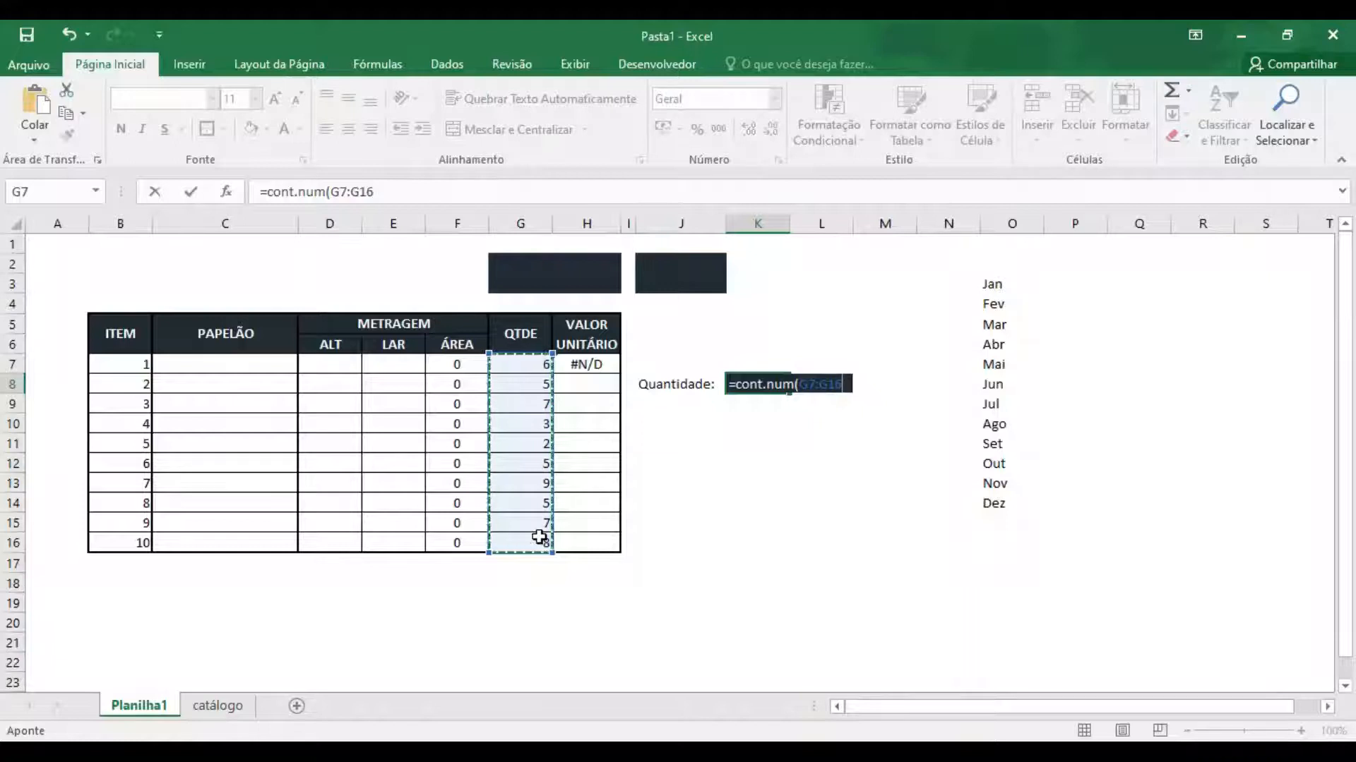
{"action": "key", "text": "ctrl+Return"}
{"action": "key", "text": "Return"}
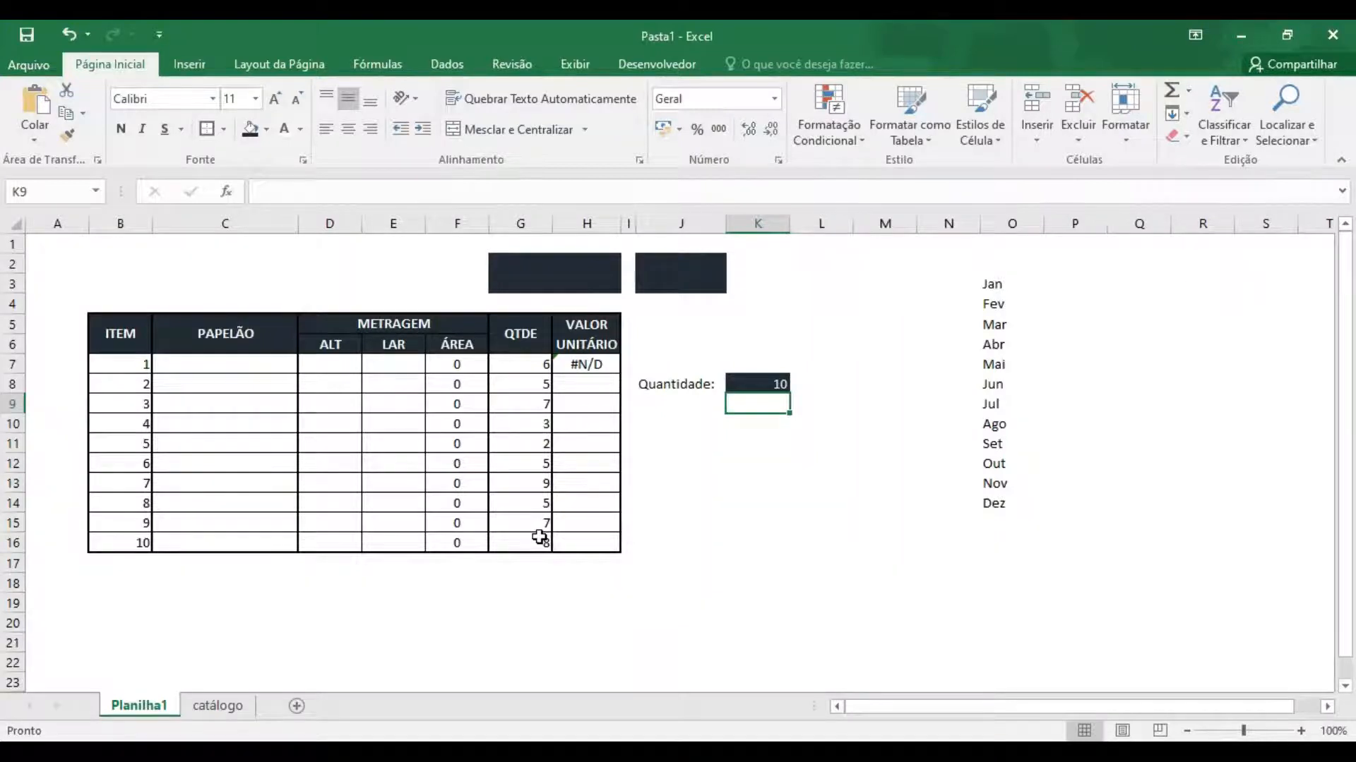
Clear the quantities of items 4 and 7 to test the count, and undo both deletions.
{"action": "left_click", "coordinate": [529, 427]}
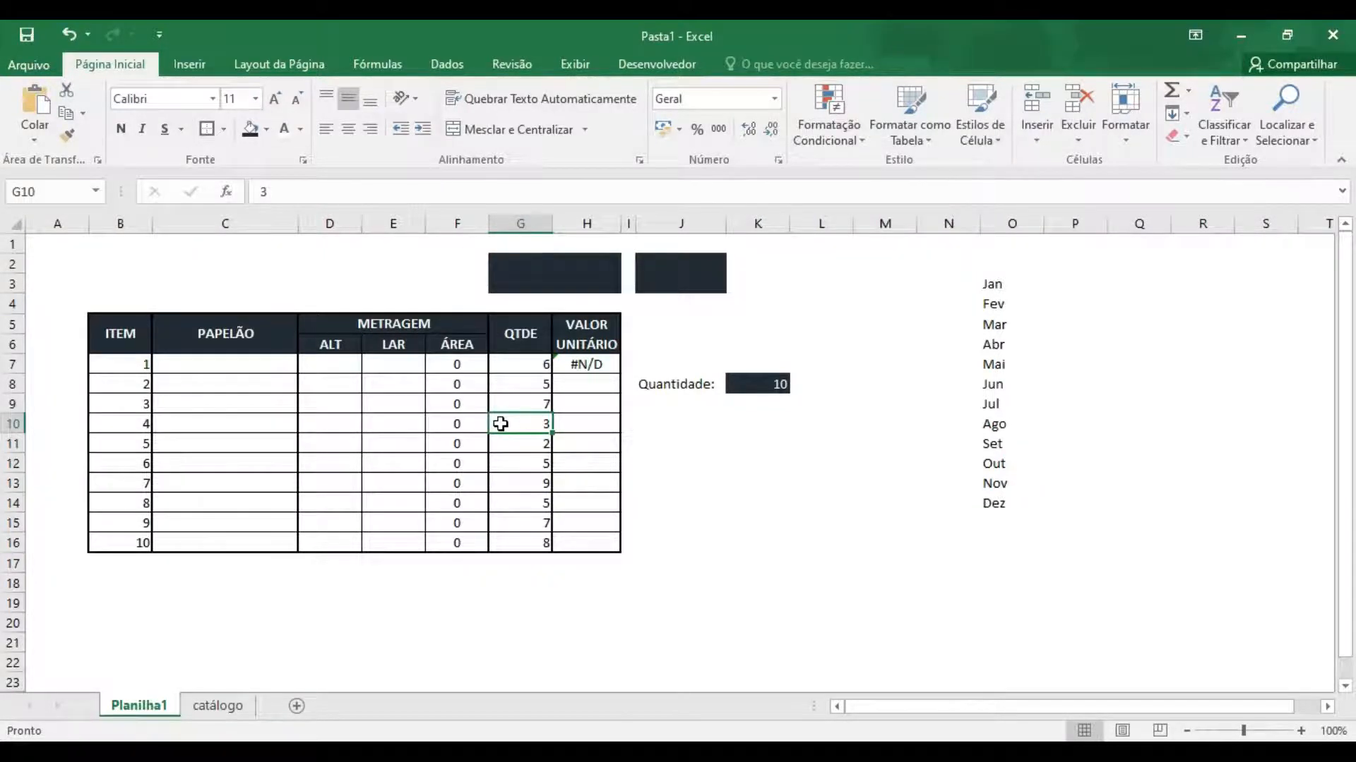
{"action": "key", "text": "Delete"}
{"action": "left_click", "coordinate": [526, 479]}
{"action": "key", "text": "Delete"}
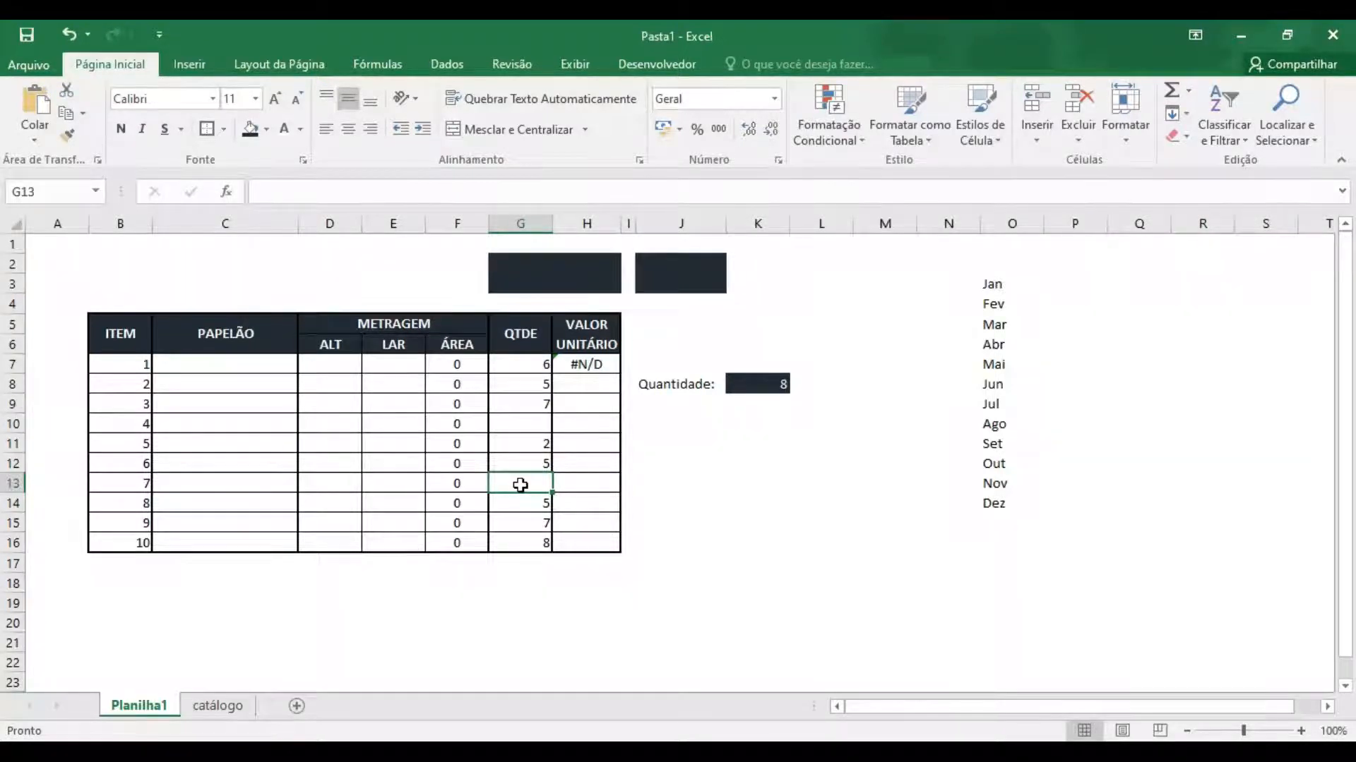
{"action": "key", "text": "ctrl+z"}
{"action": "key", "text": "ctrl+z"}
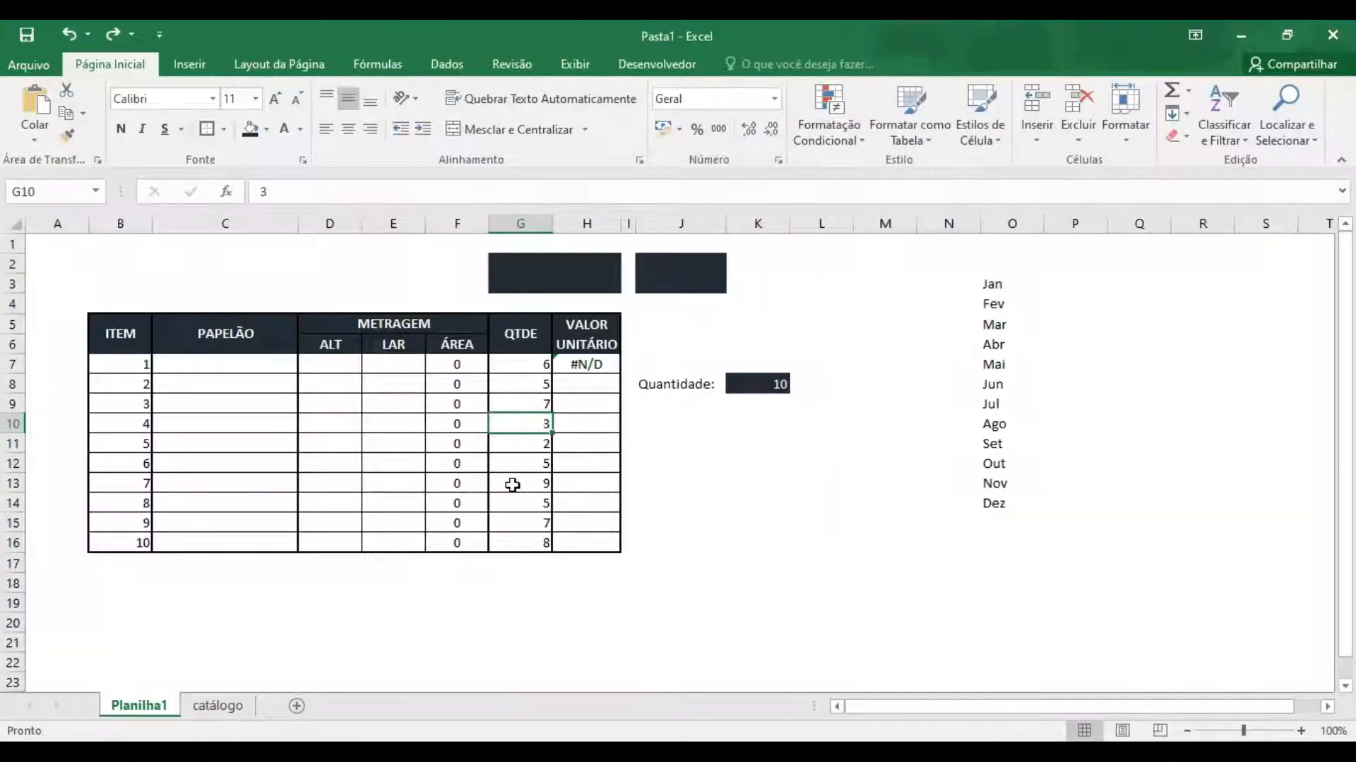
Test the unit price lookup by choosing "fotográfico A4 - 180" as item 1's PAPELÃO, and clear that cell again.
{"action": "left_click", "coordinate": [578, 362]}
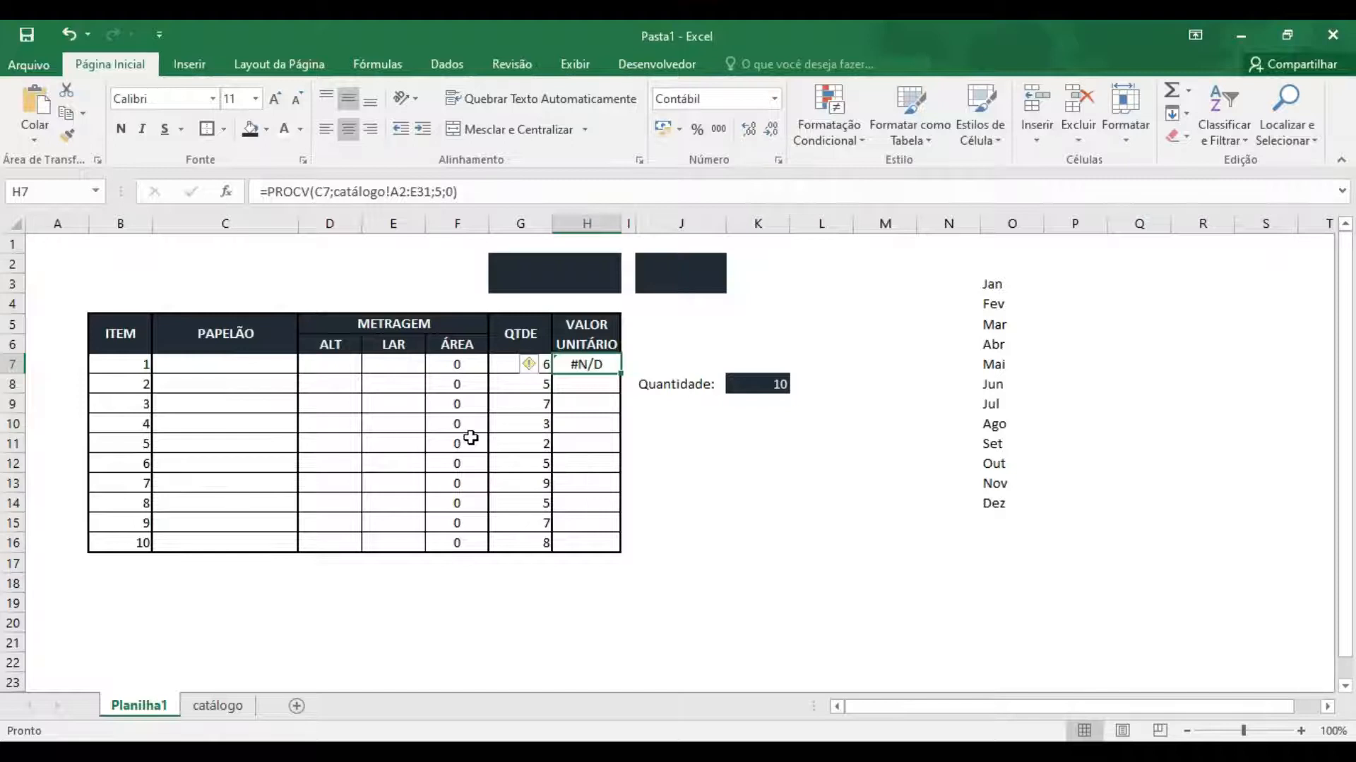
{"action": "left_click", "coordinate": [250, 362]}
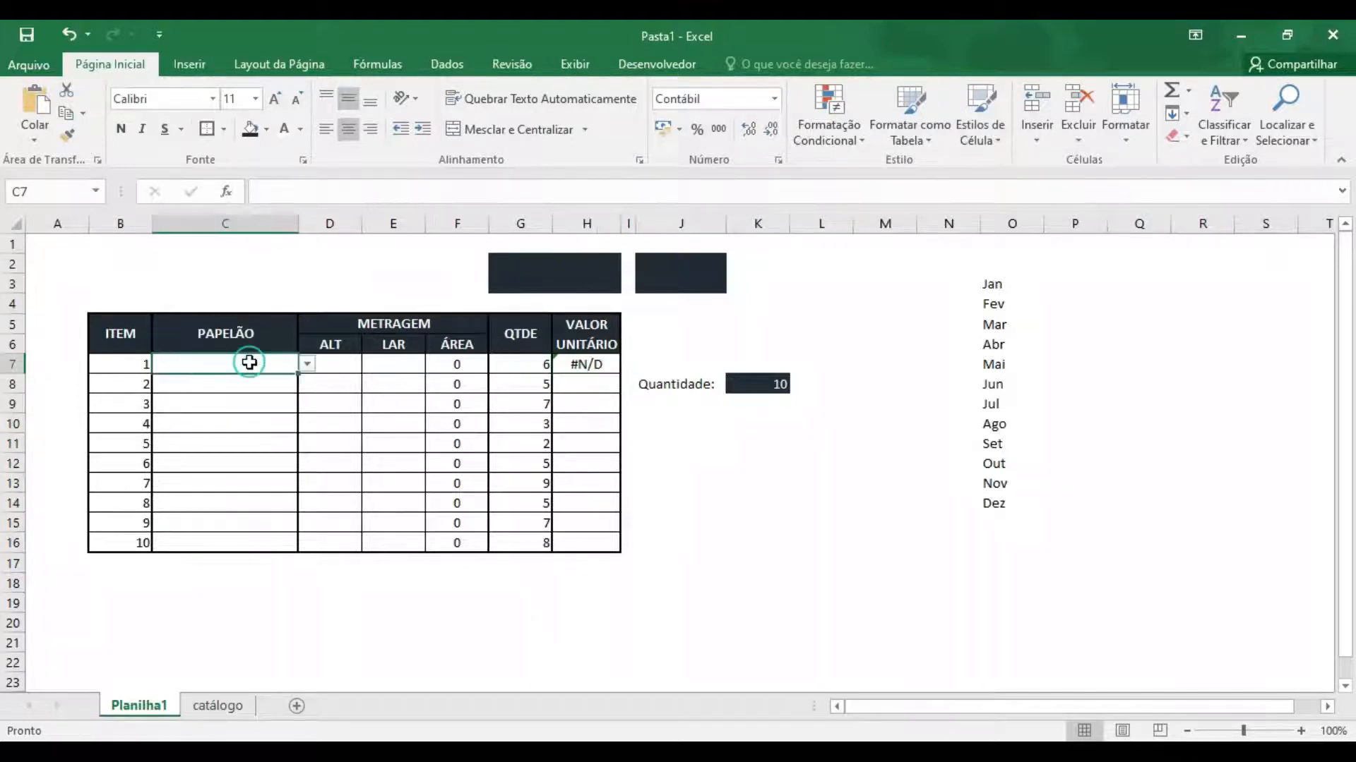
{"action": "left_click", "coordinate": [307, 365]}
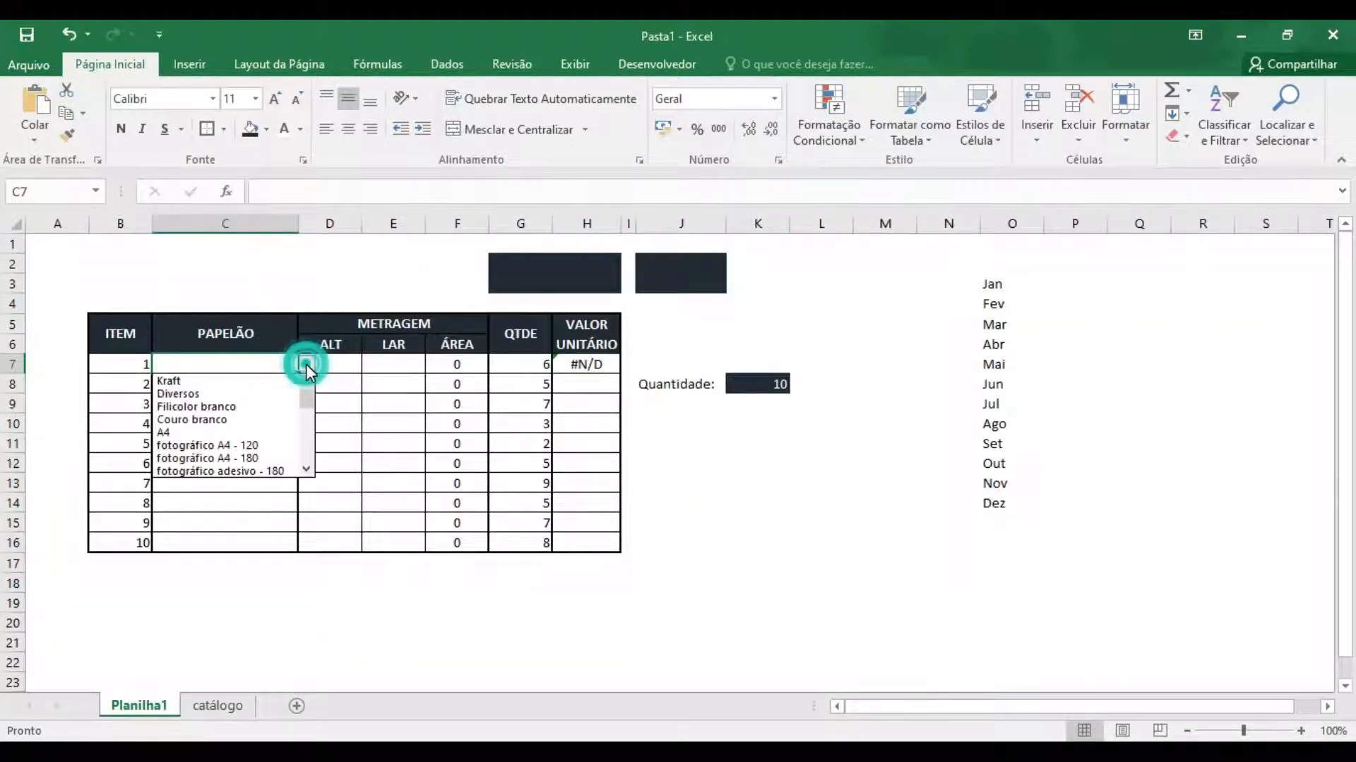
{"action": "left_click", "coordinate": [212, 458]}
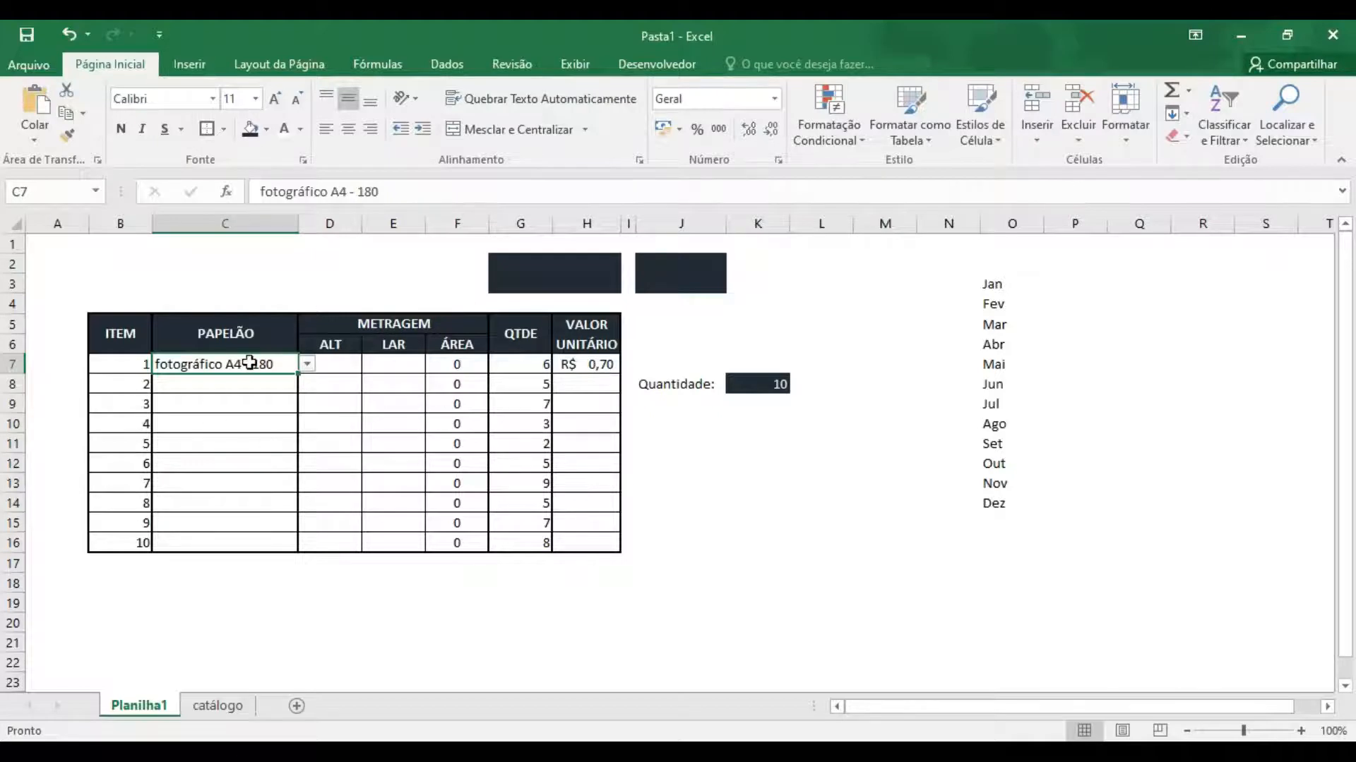
{"action": "key", "text": "Delete"}
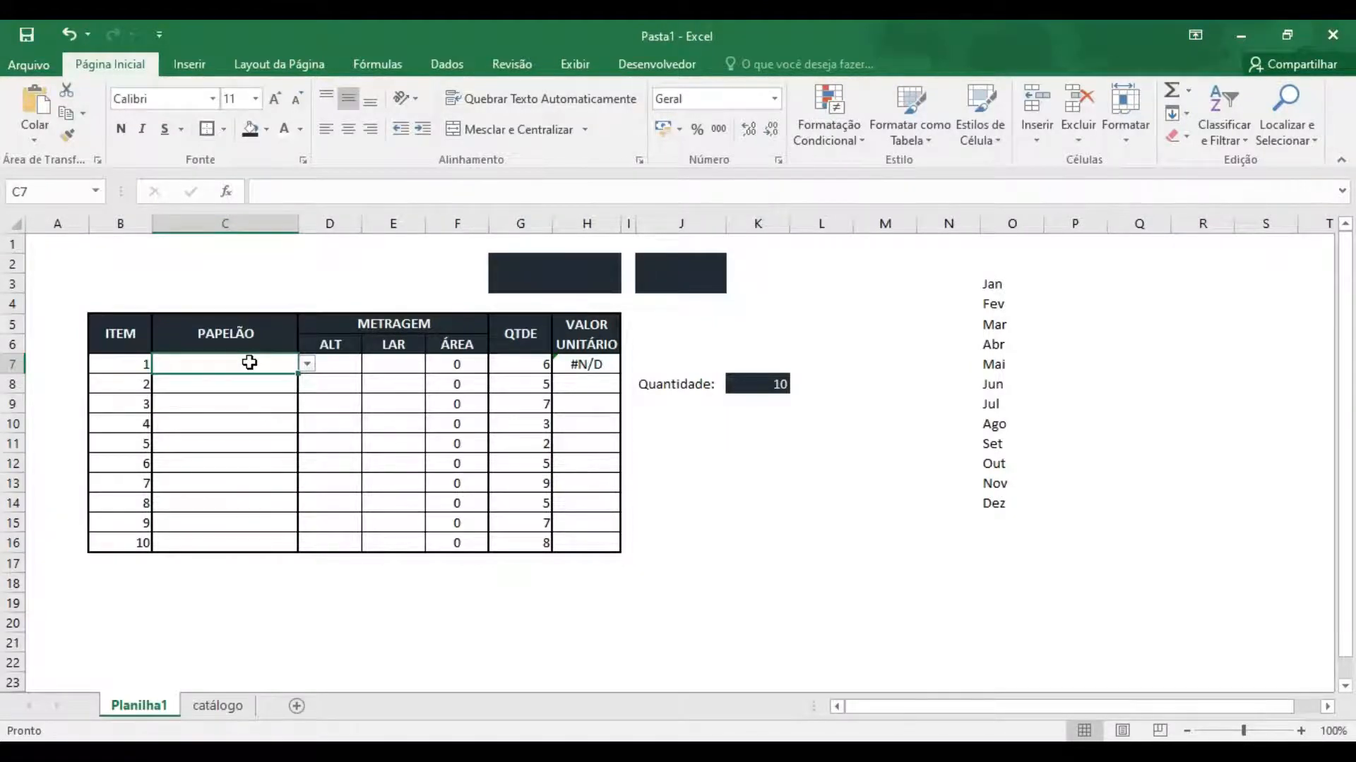
Wrap the PROCV formula in H7 in SENÃODISP, with an empty text "" as the value returned for #N/D.
{"action": "left_click", "coordinate": [591, 364]}
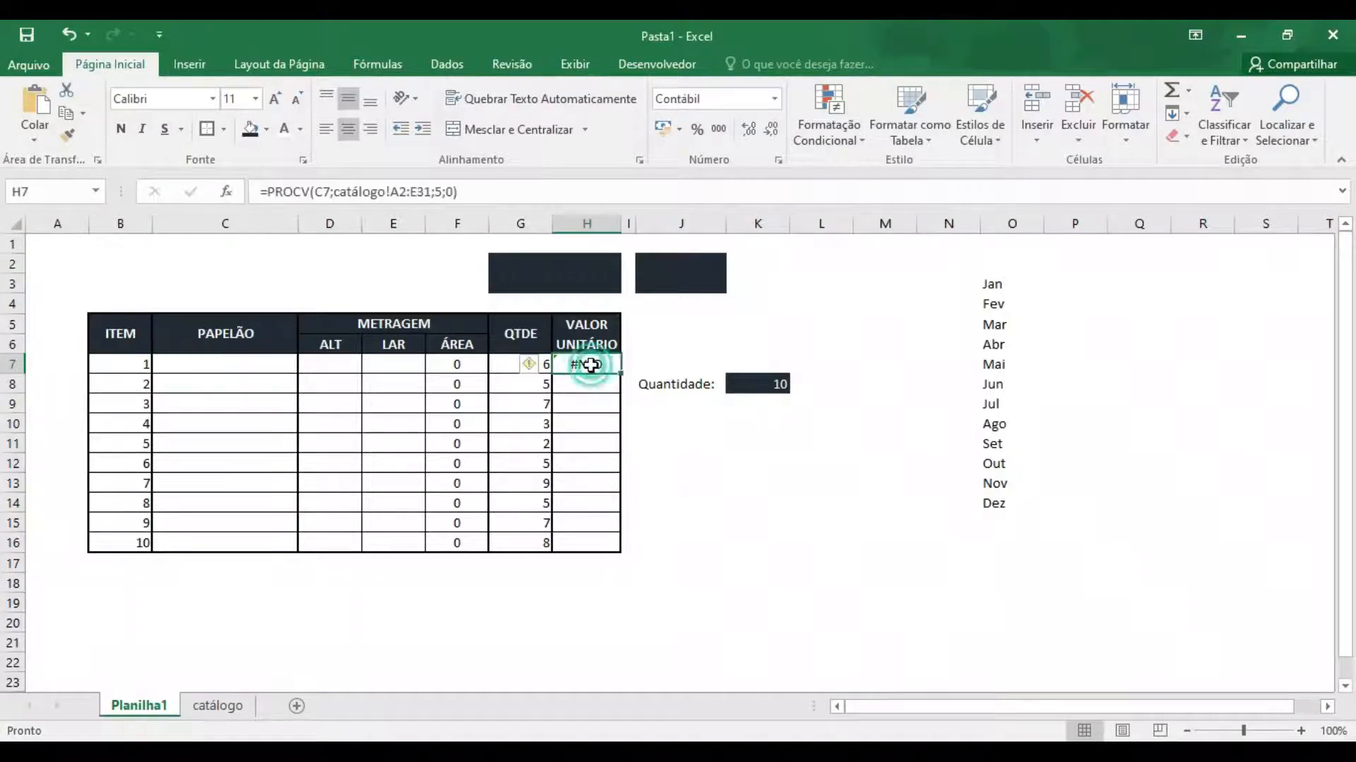
{"action": "left_click", "coordinate": [267, 191]}
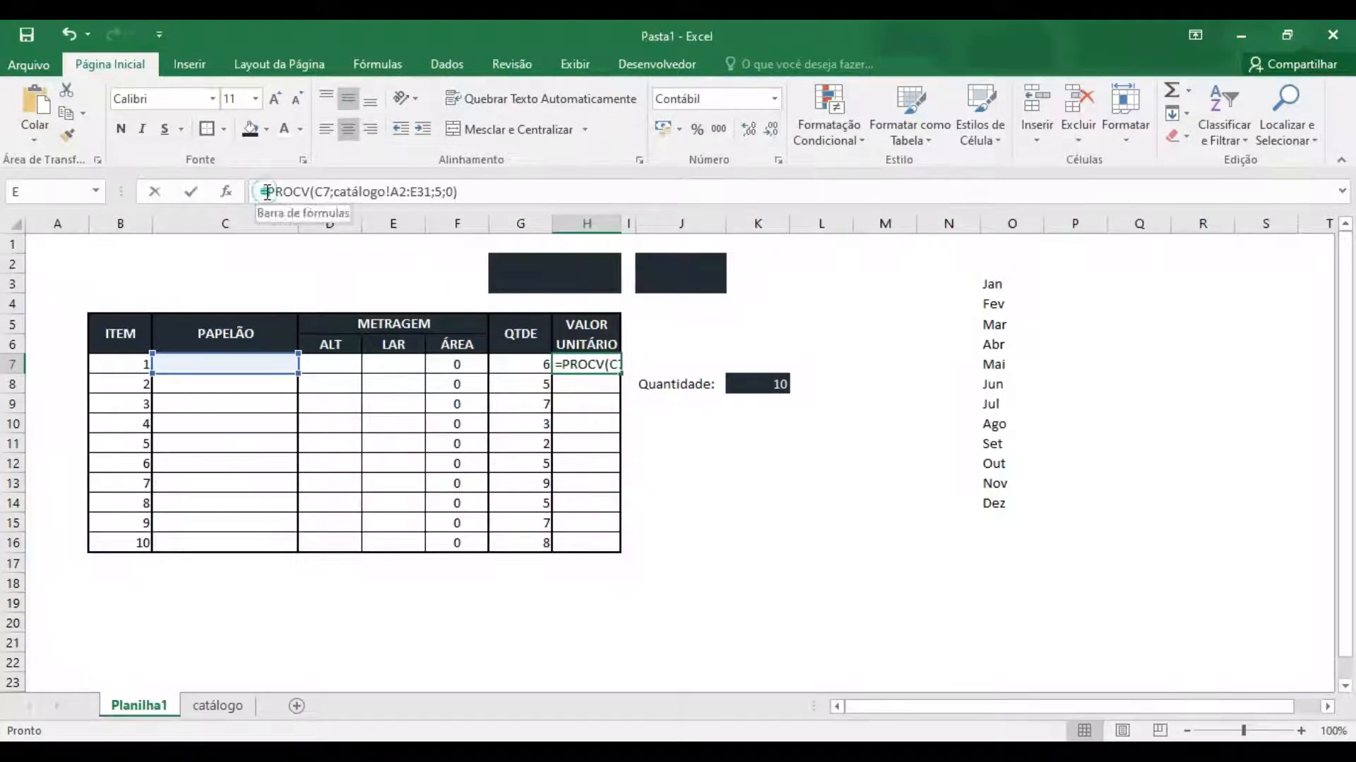
{"action": "left_click", "coordinate": [267, 191]}
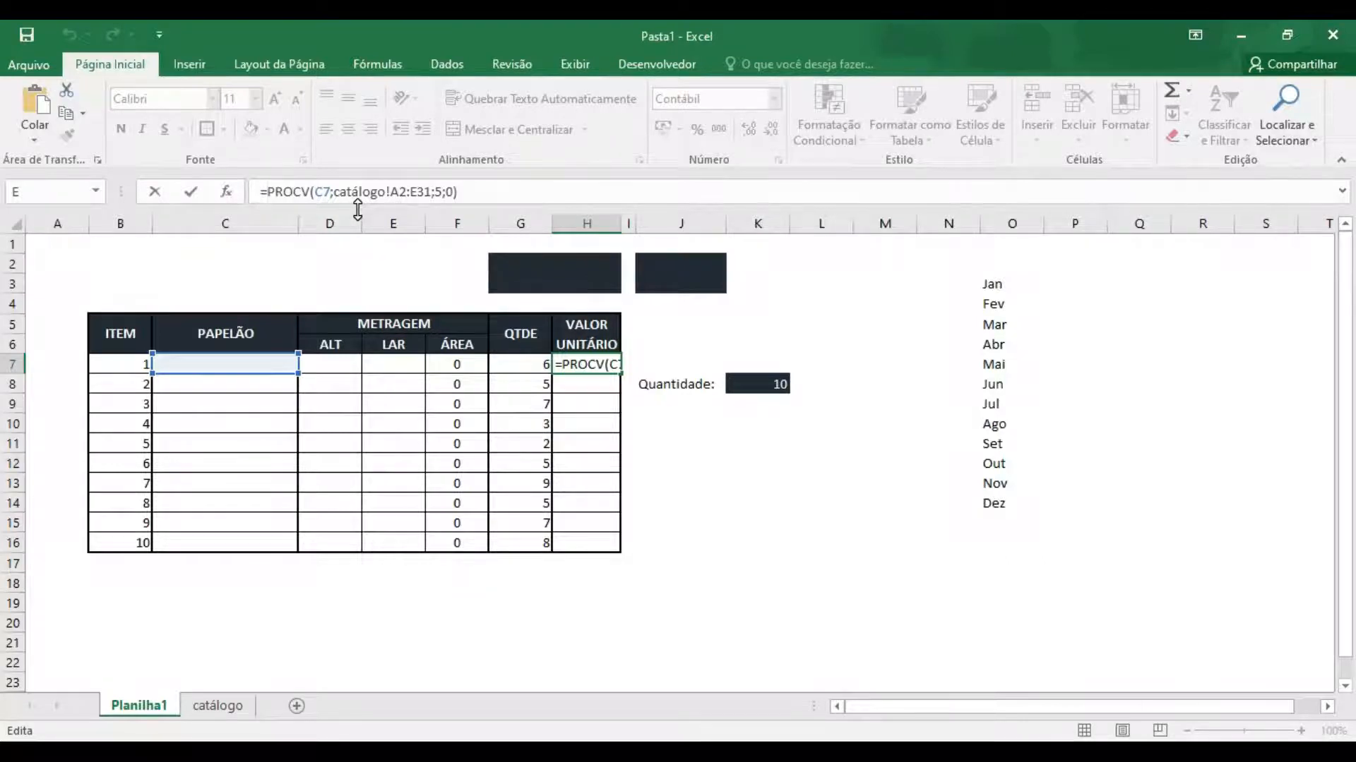
{"action": "type", "text": "senão"}
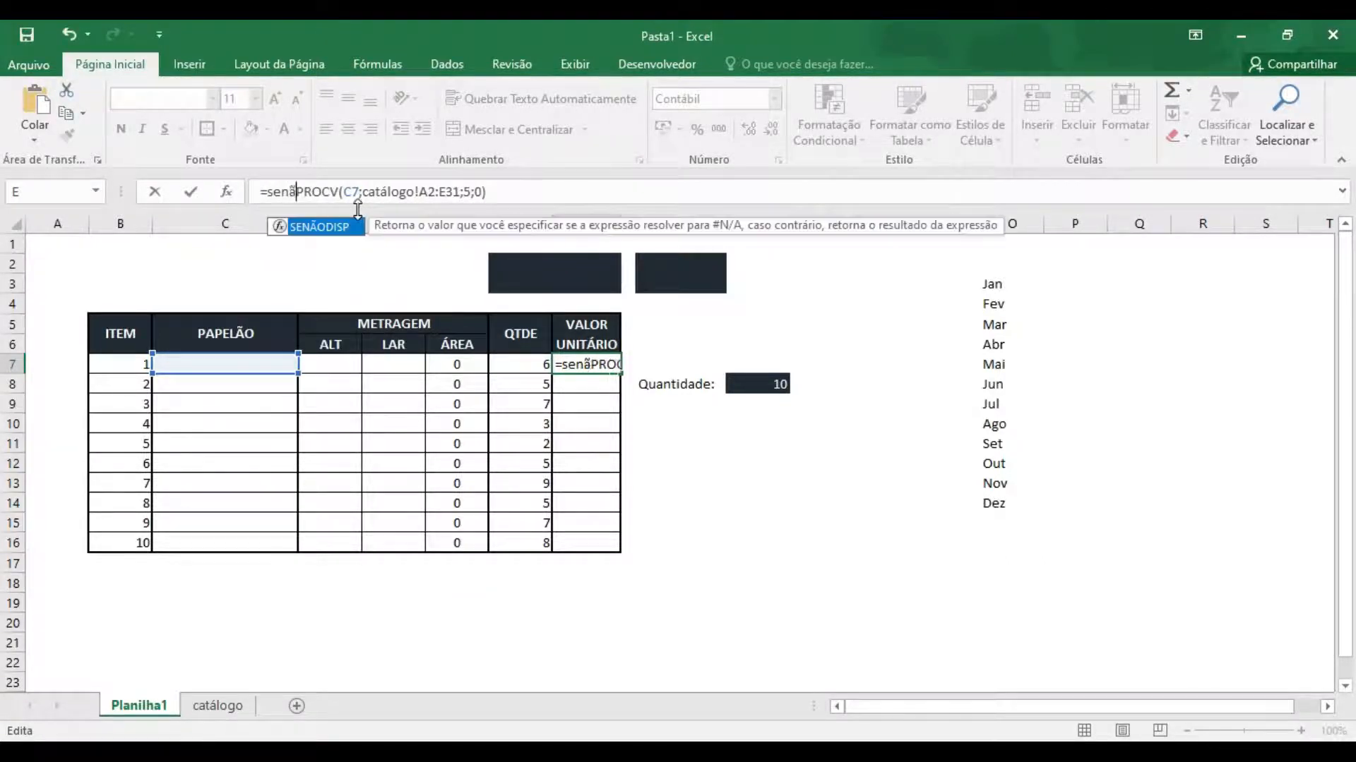
{"action": "type", "text": "dips"}
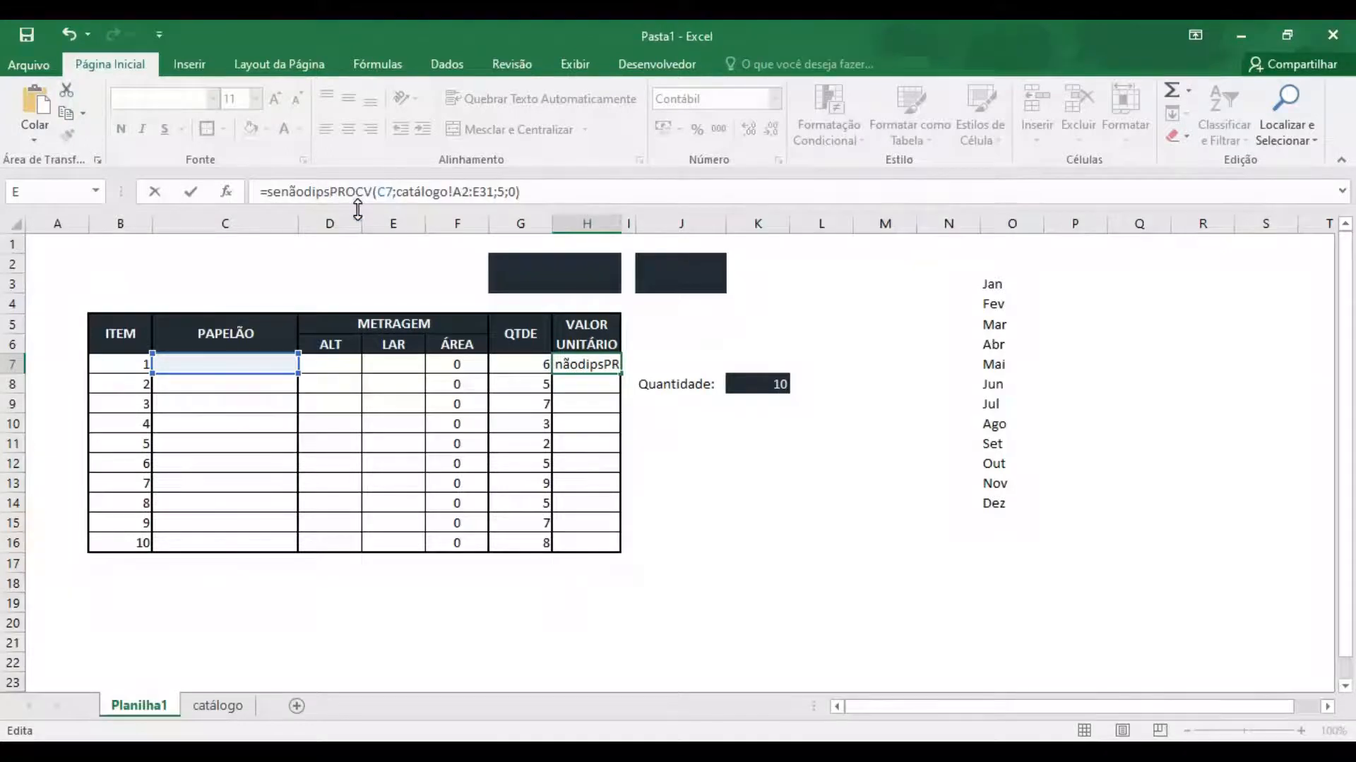
{"action": "key", "text": "BackSpace"}
{"action": "key", "text": "BackSpace"}
{"action": "type", "text": "sp"}
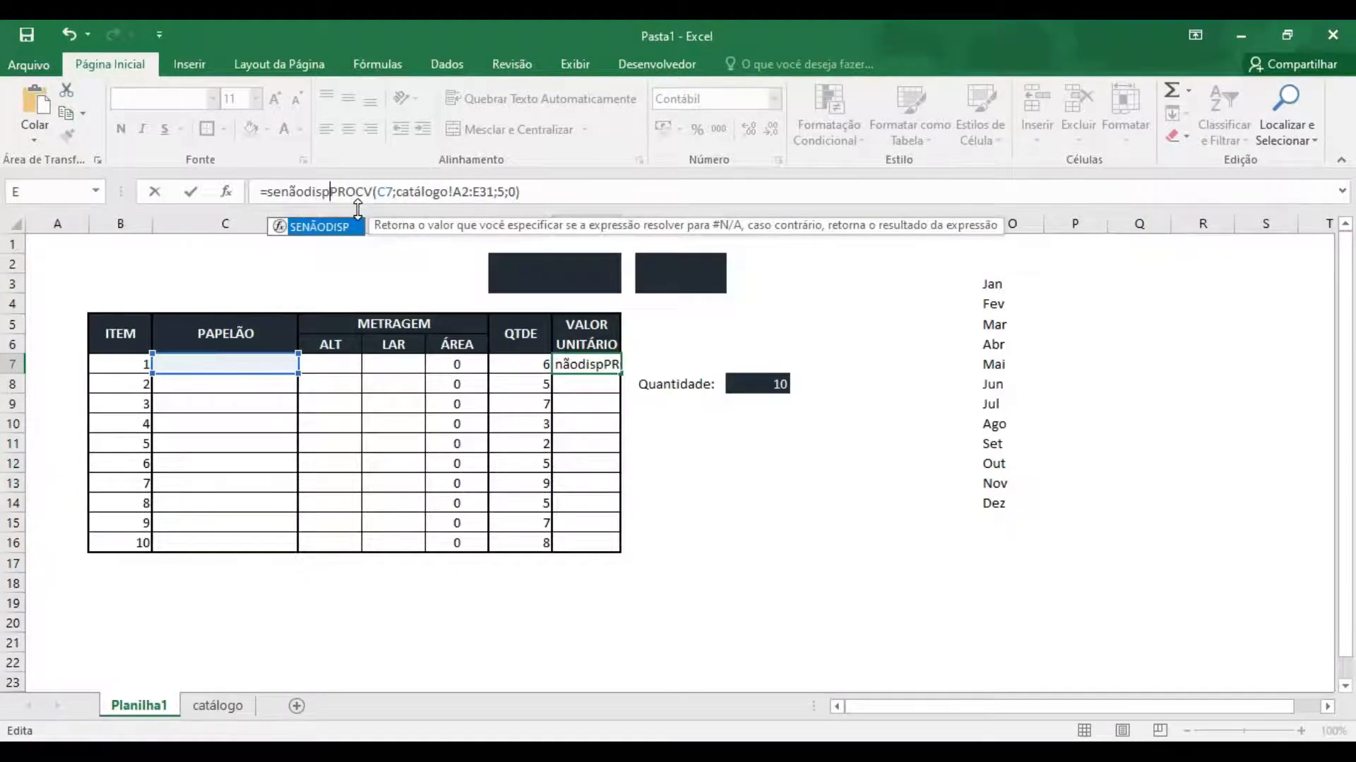
{"action": "type", "text": "("}
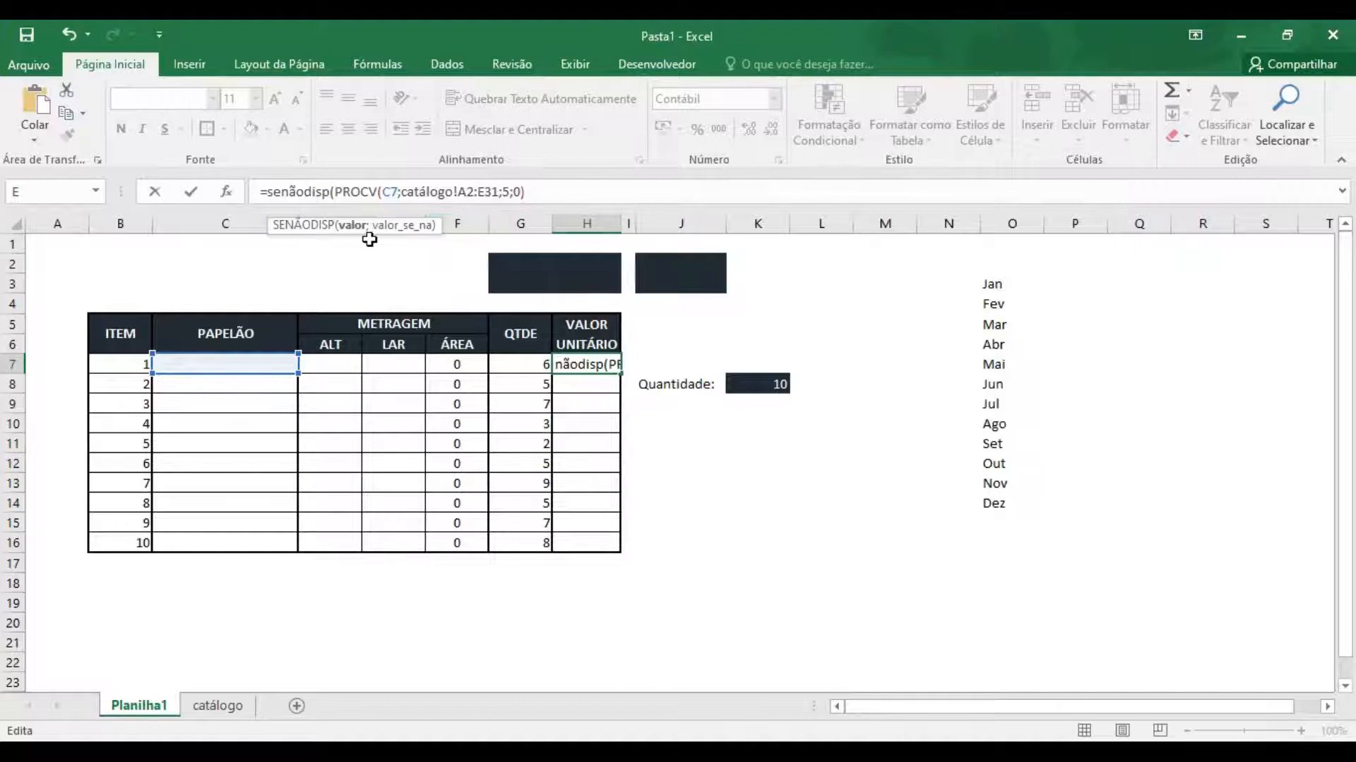
{"action": "left_click", "coordinate": [540, 195]}
{"action": "type", "text": ";"}
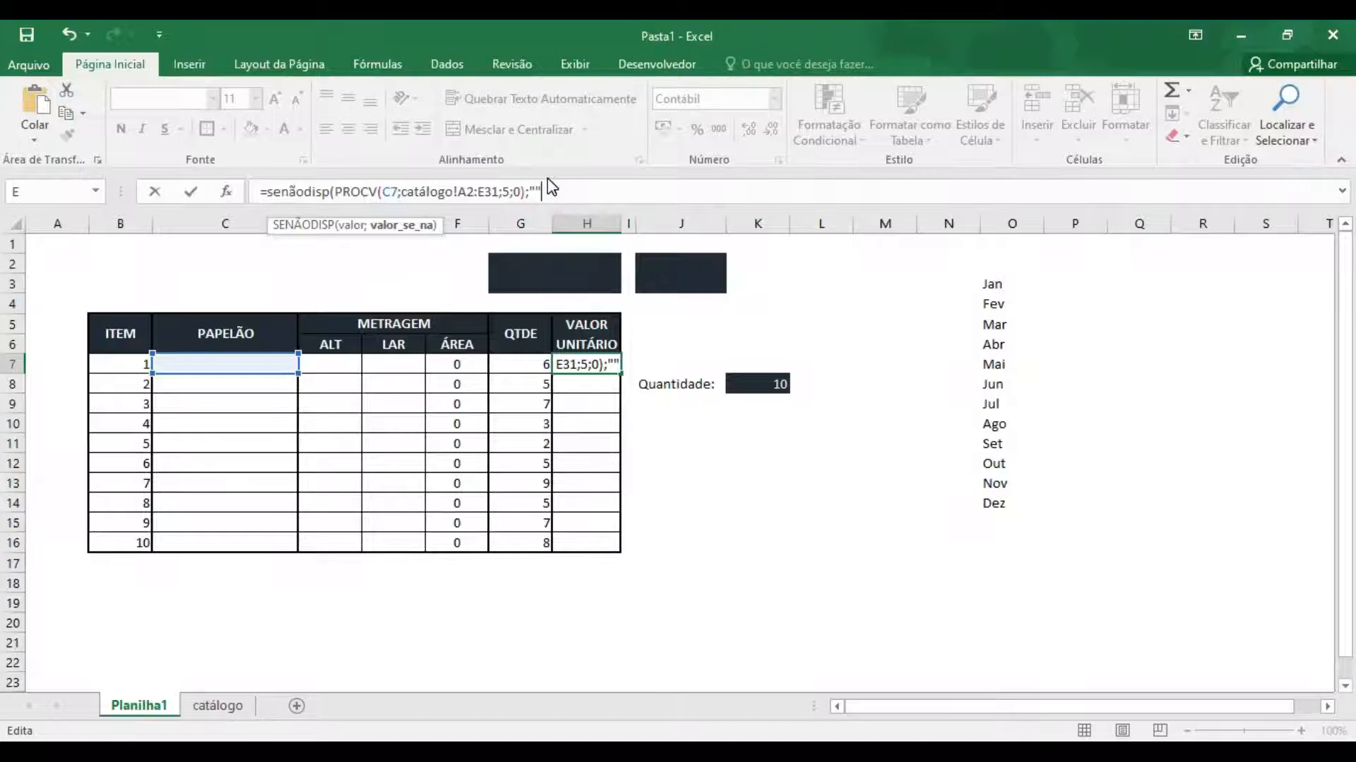
{"action": "type", "text": "\"\""}
{"action": "key", "text": "Return"}
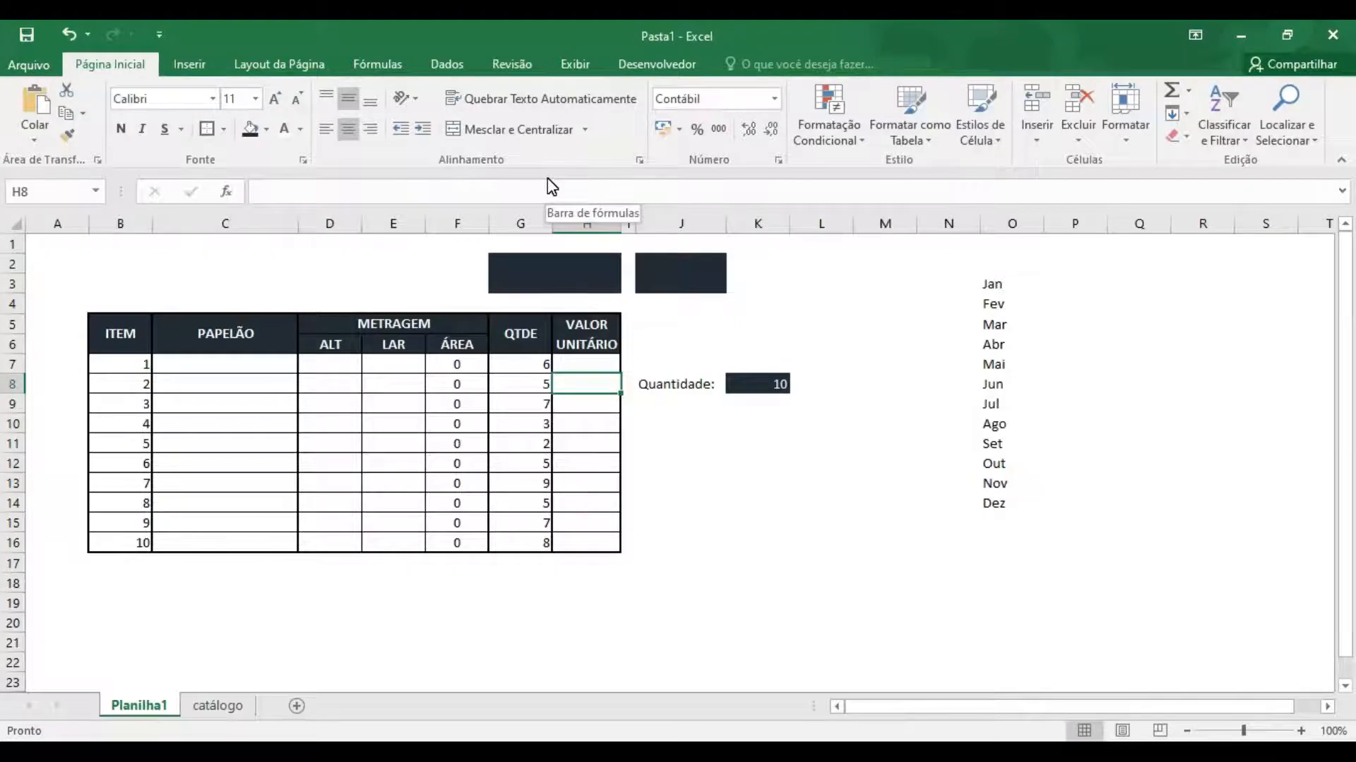
Check the revised H7 formula by selecting "fotográfico A4 - 180" in C7 and emptying the cell again.
{"action": "left_click", "coordinate": [251, 362]}
{"action": "left_click", "coordinate": [307, 364]}
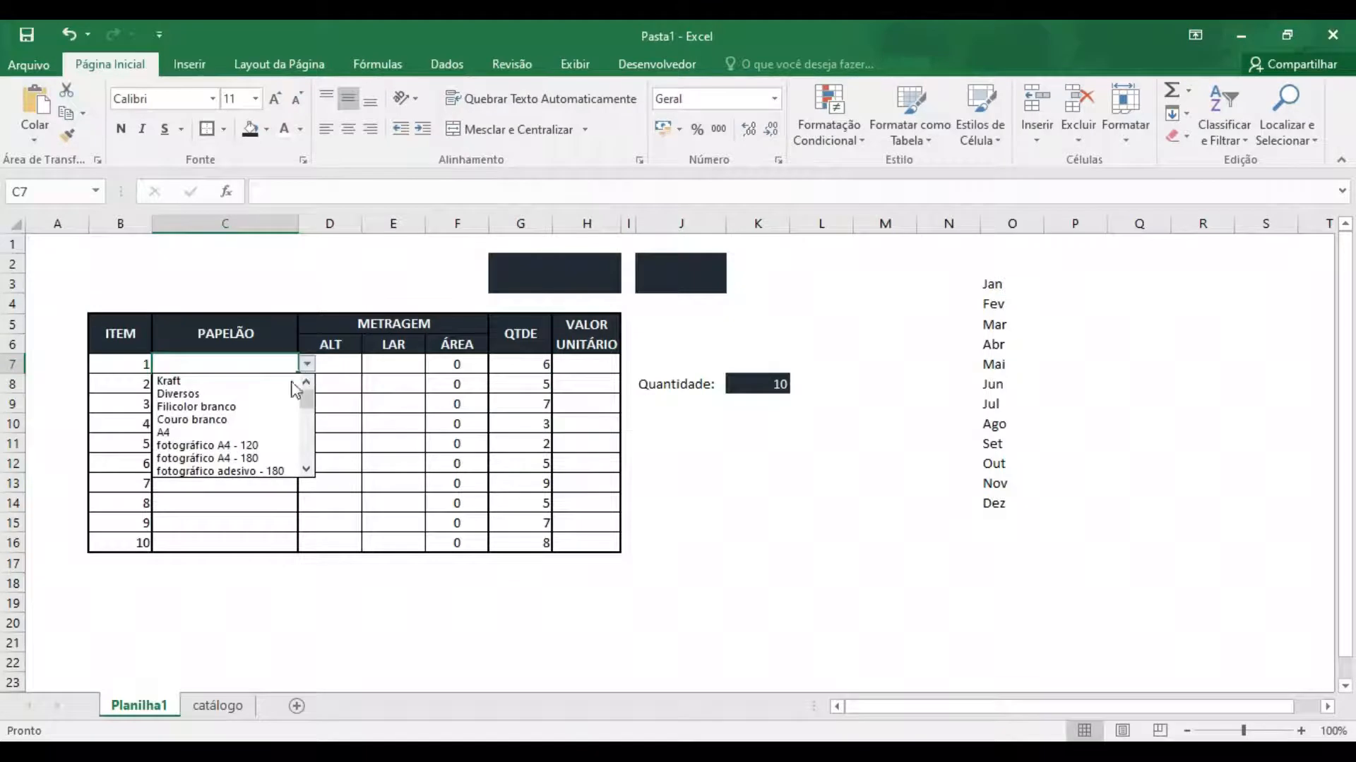
{"action": "left_click", "coordinate": [240, 457]}
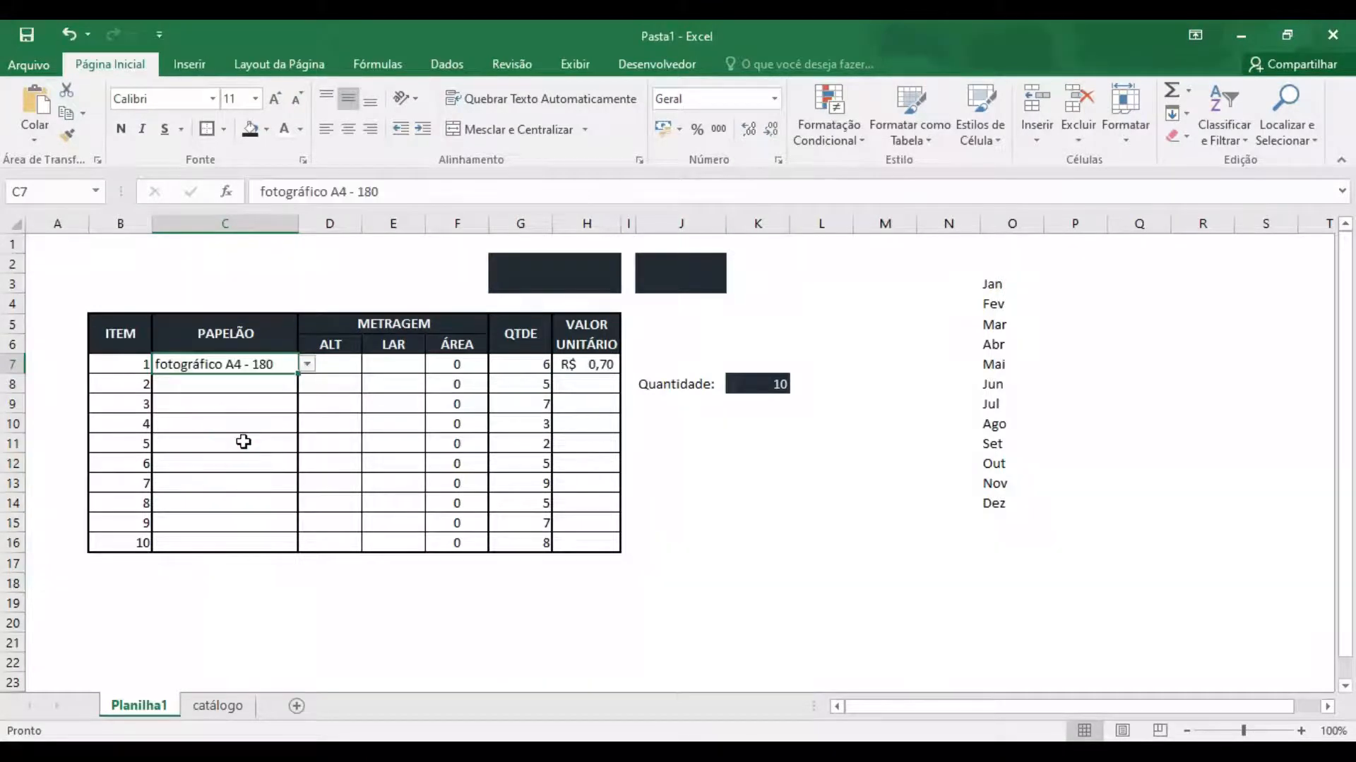
{"action": "key", "text": "Delete"}
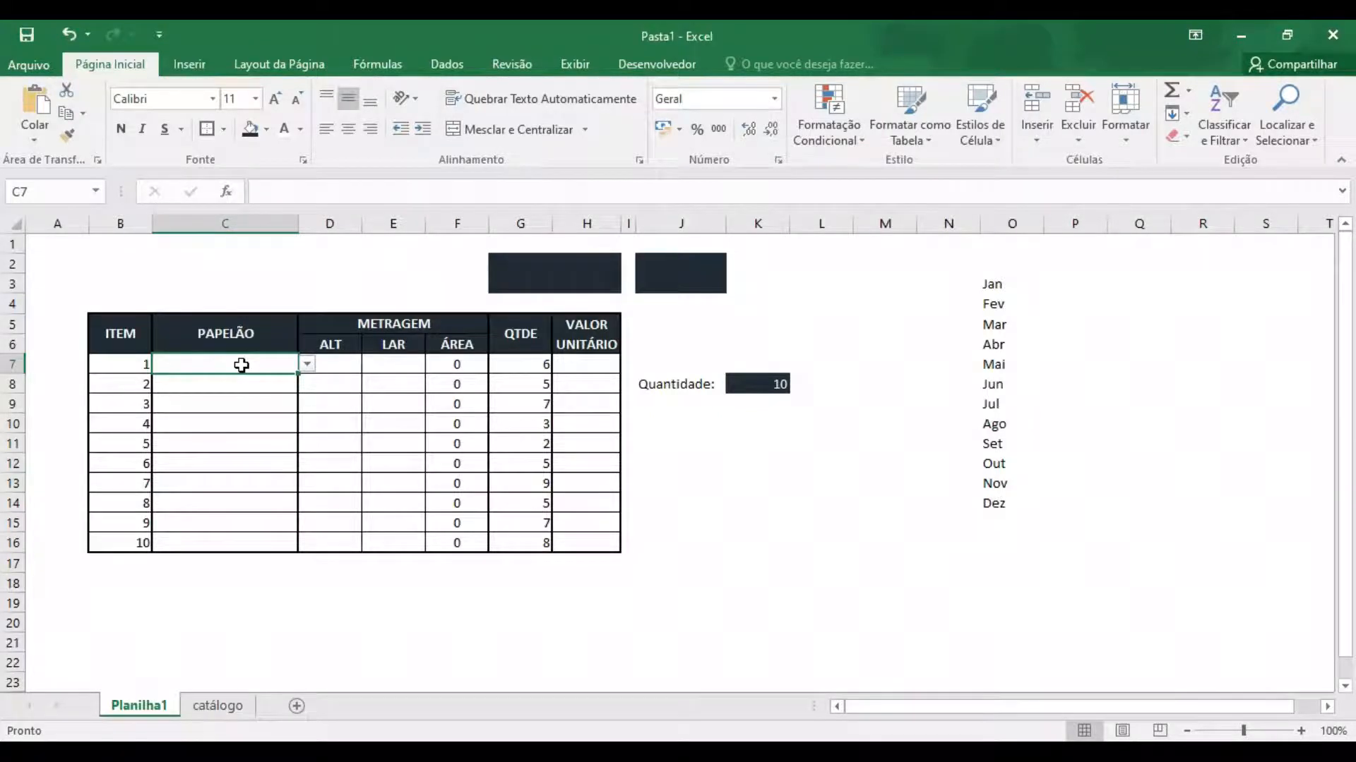
Copy the SENÃODISP formula from H7 down through H16 and inspect the copied formulas in several VALOR UNITÁRIO rows.
{"action": "left_click", "coordinate": [581, 364]}
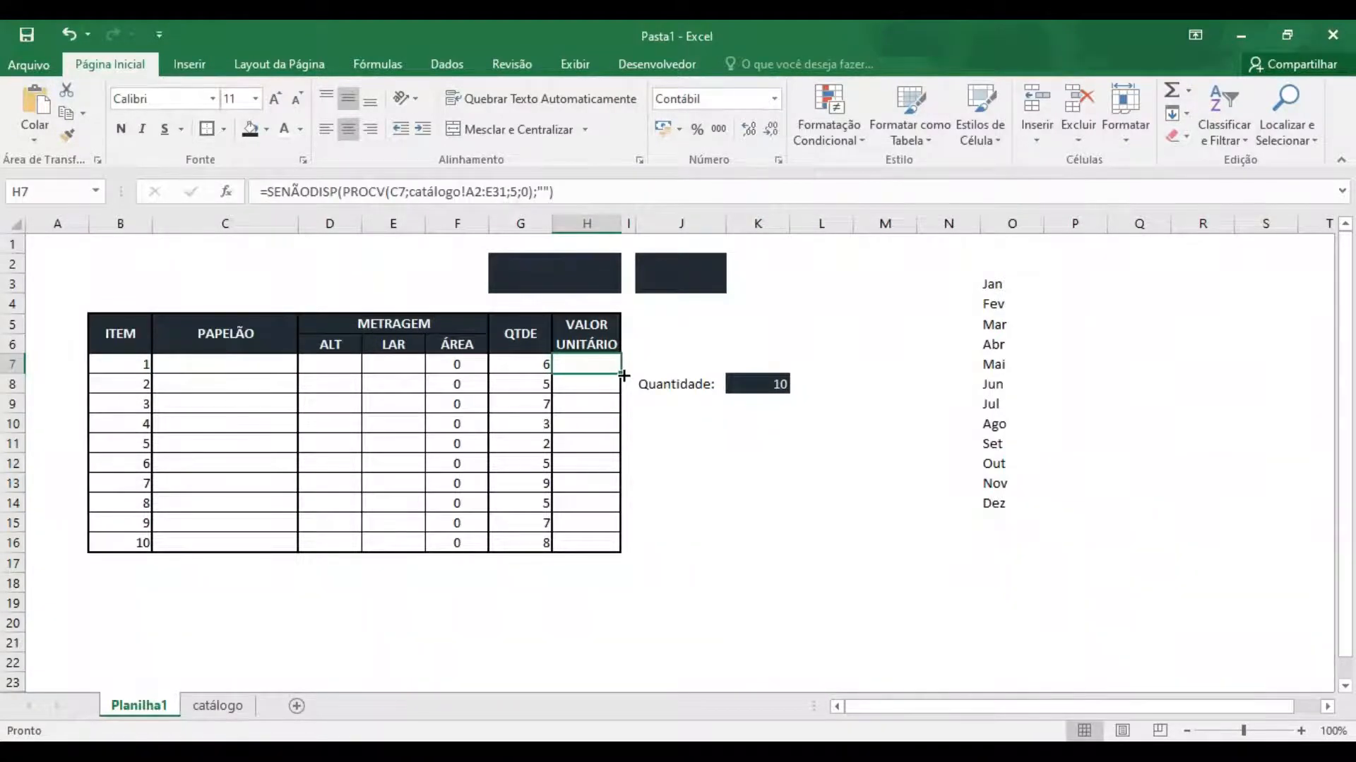
{"action": "left_click_drag", "start_coordinate": [622, 376], "coordinate": [616, 559]}
{"action": "left_click", "coordinate": [819, 484]}
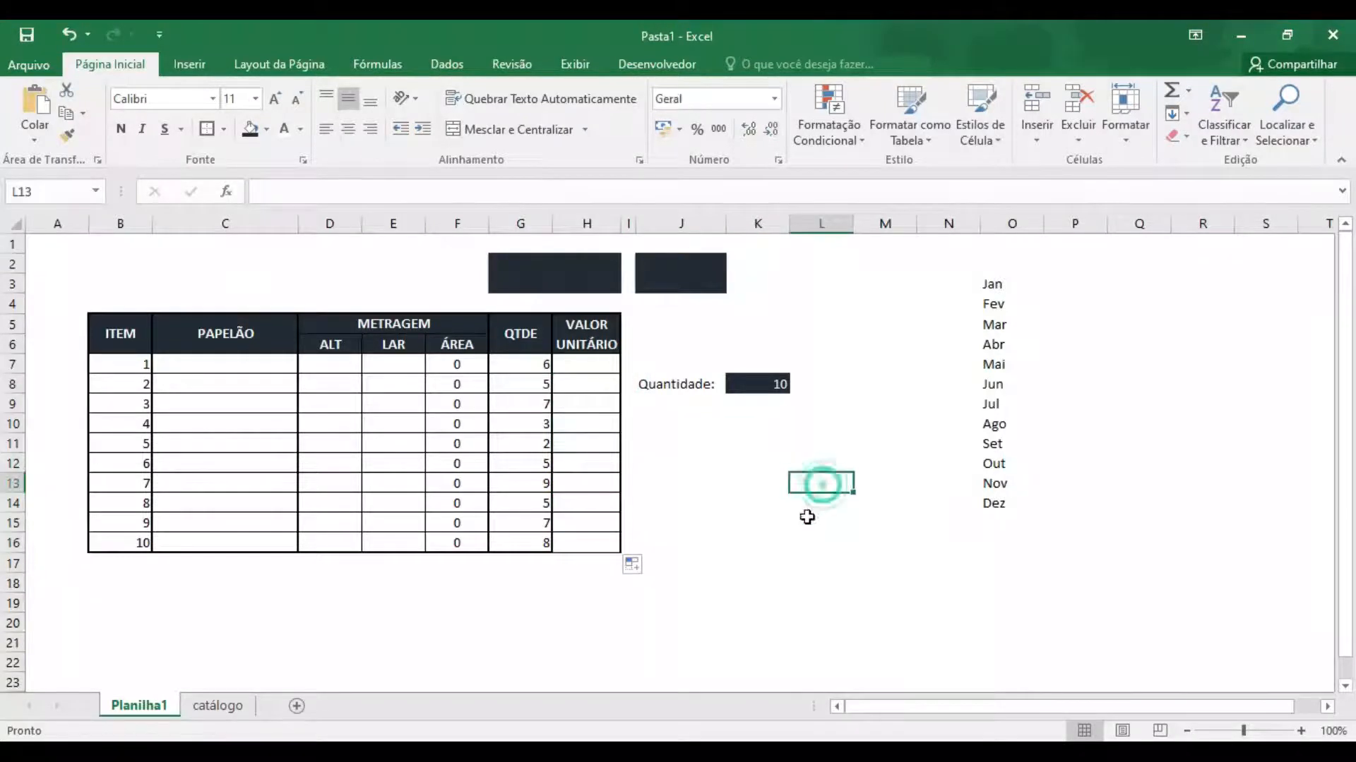
{"action": "left_click", "coordinate": [606, 433]}
{"action": "left_click", "coordinate": [602, 464]}
{"action": "left_click", "coordinate": [599, 504]}
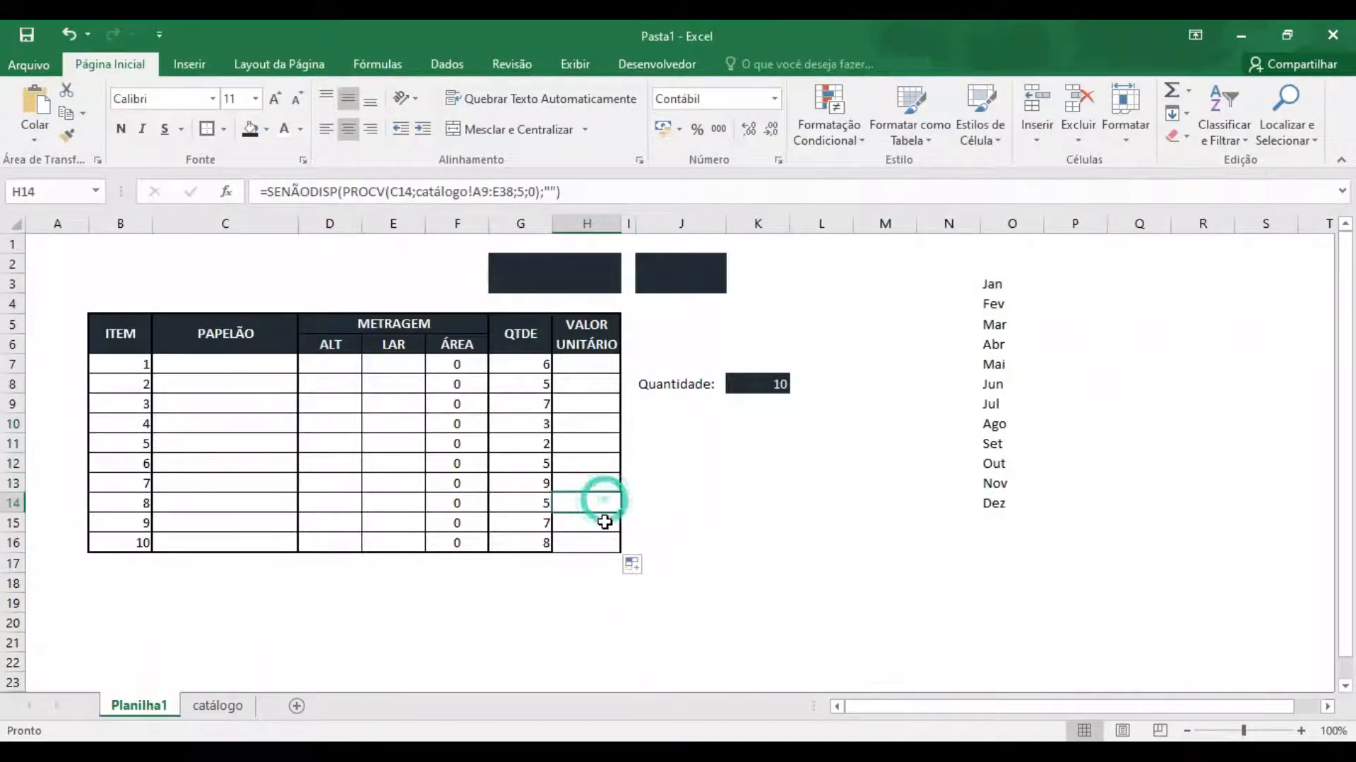
{"action": "left_click", "coordinate": [598, 399]}
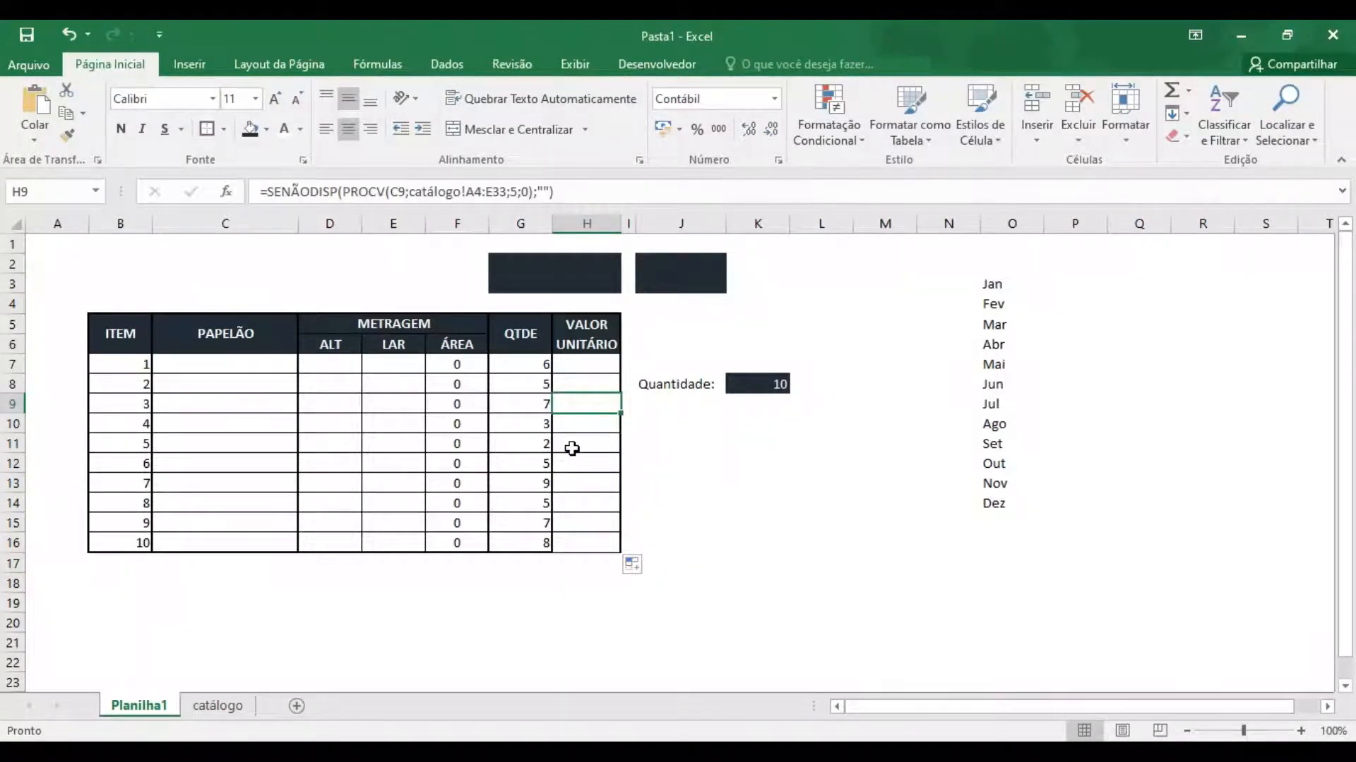
Enter the date 03/05/2020 in the merged dark cell G2 above the table.
{"action": "left_click", "coordinate": [714, 327]}
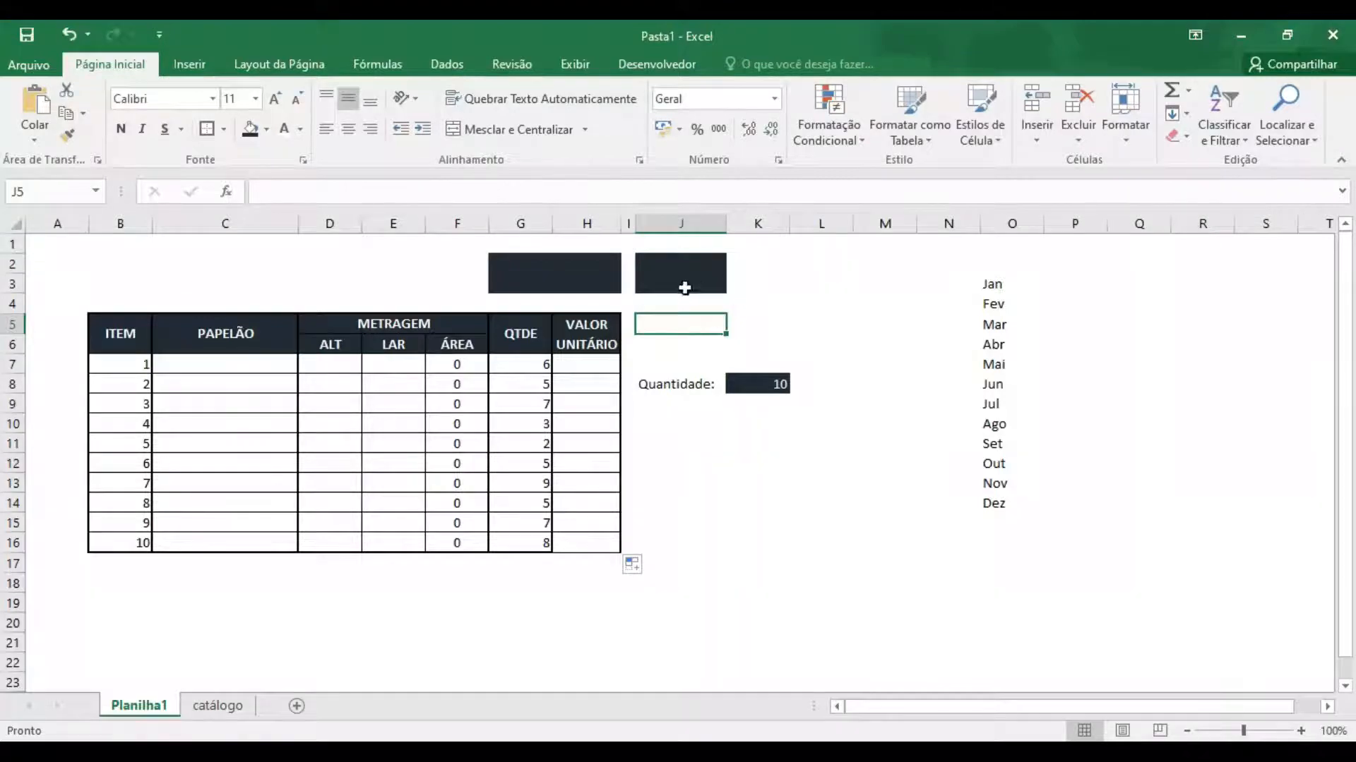
{"action": "left_click", "coordinate": [549, 272]}
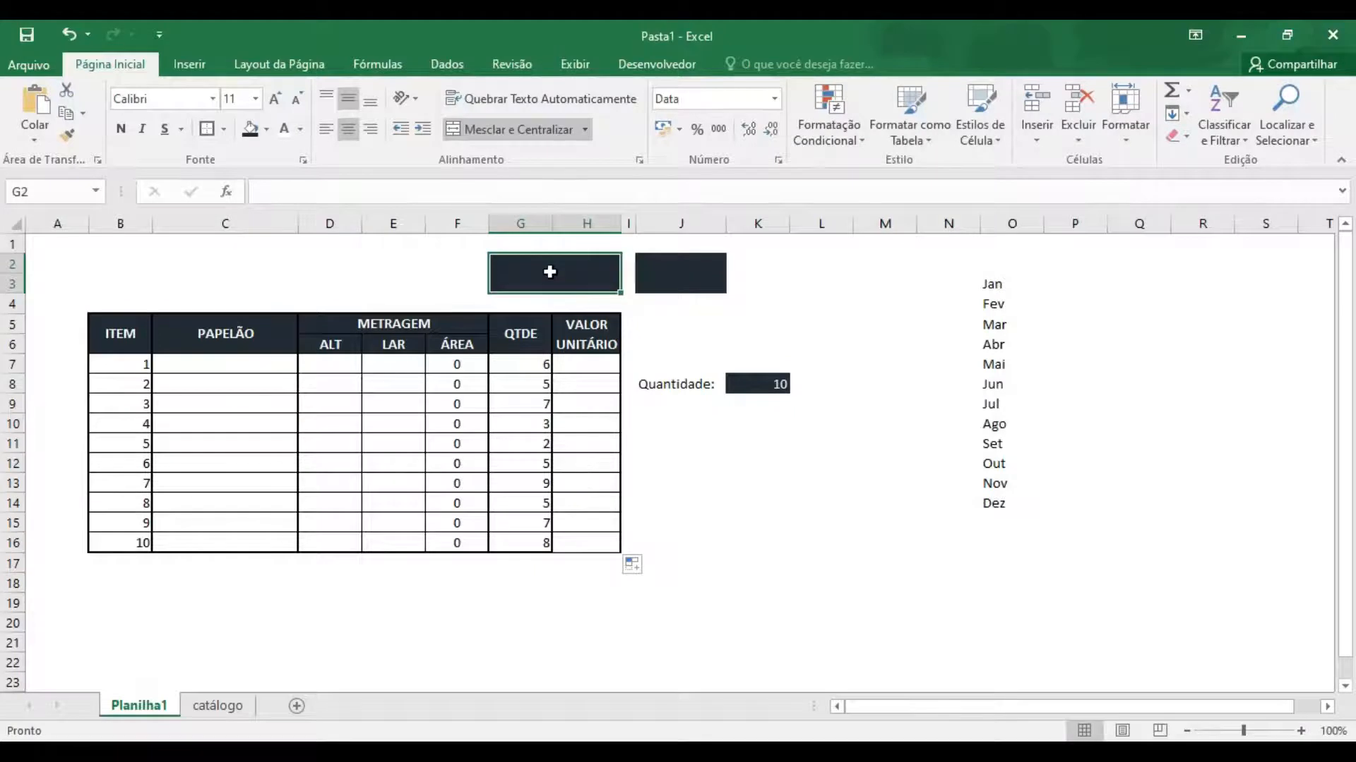
{"action": "type", "text": "03/05/"}
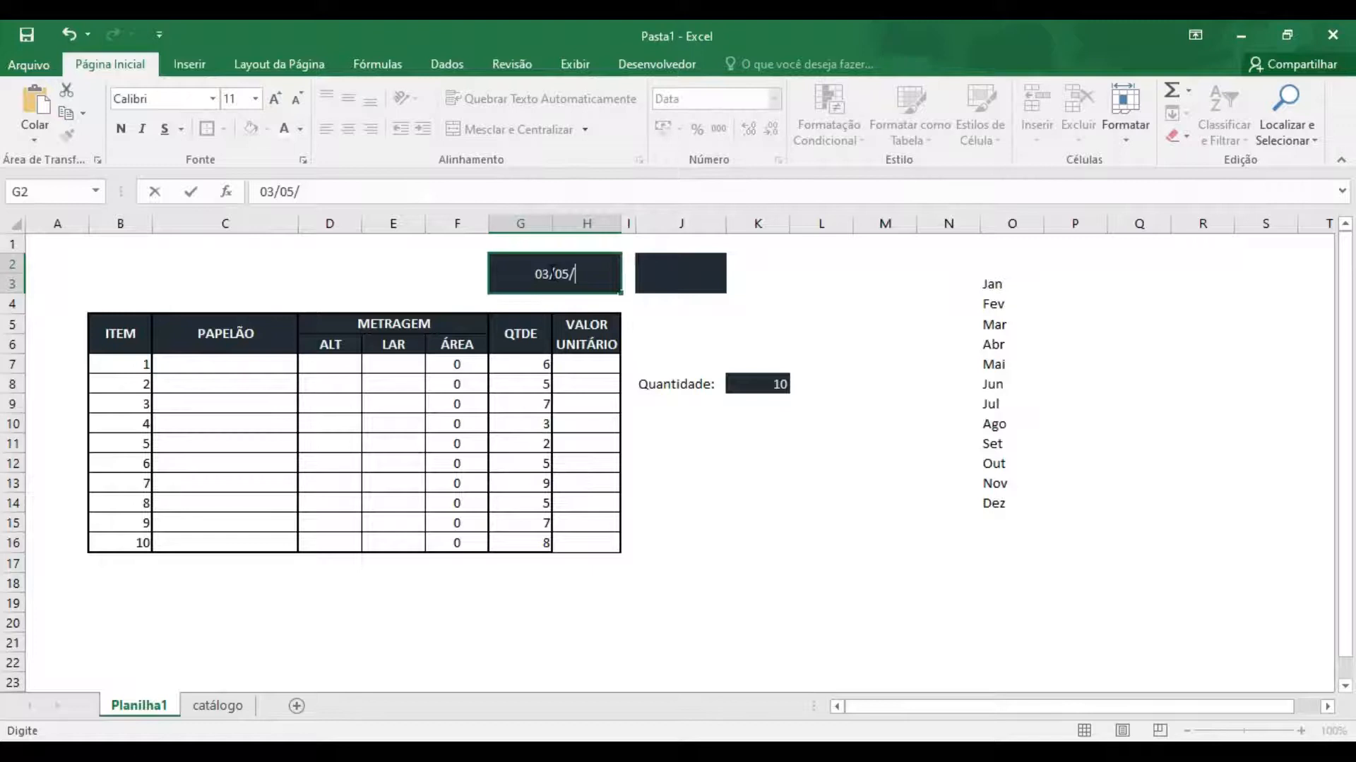
{"action": "type", "text": "2020"}
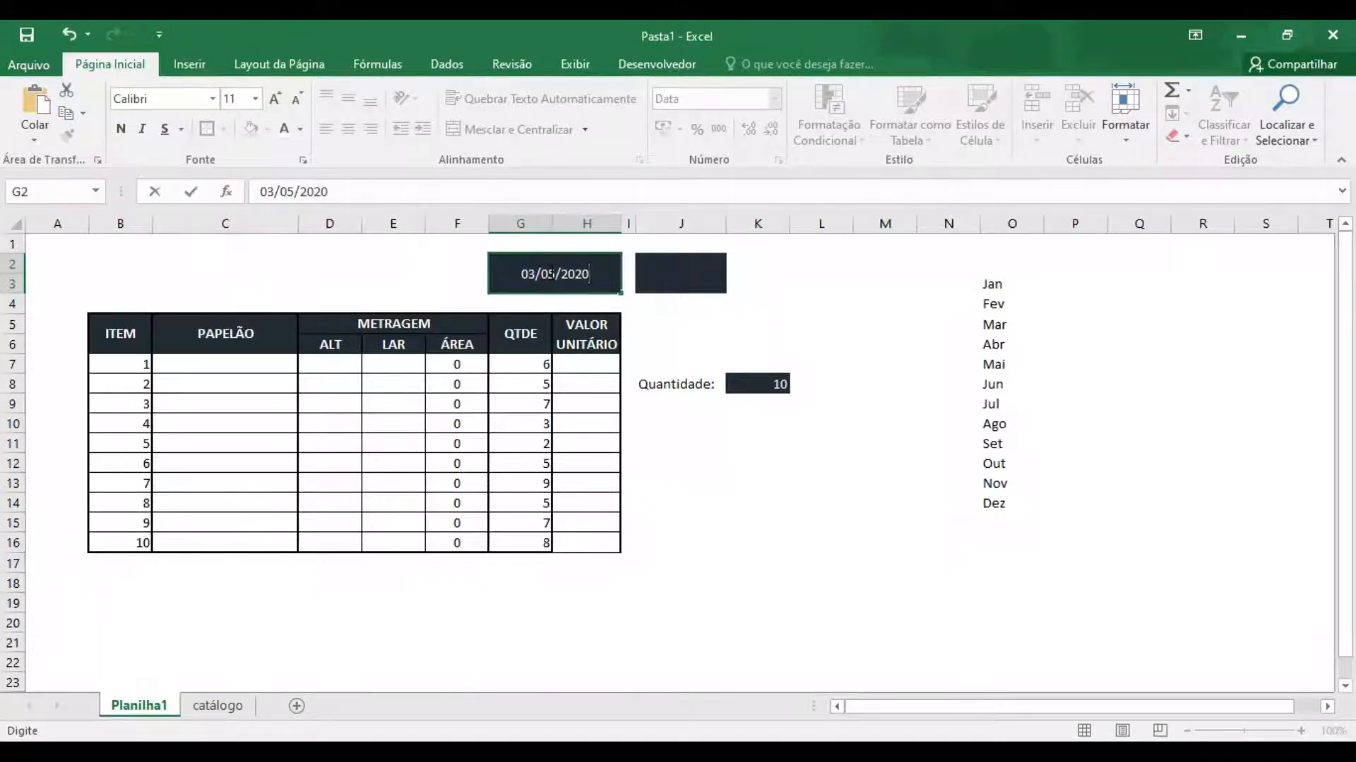
{"action": "key", "text": "Return"}
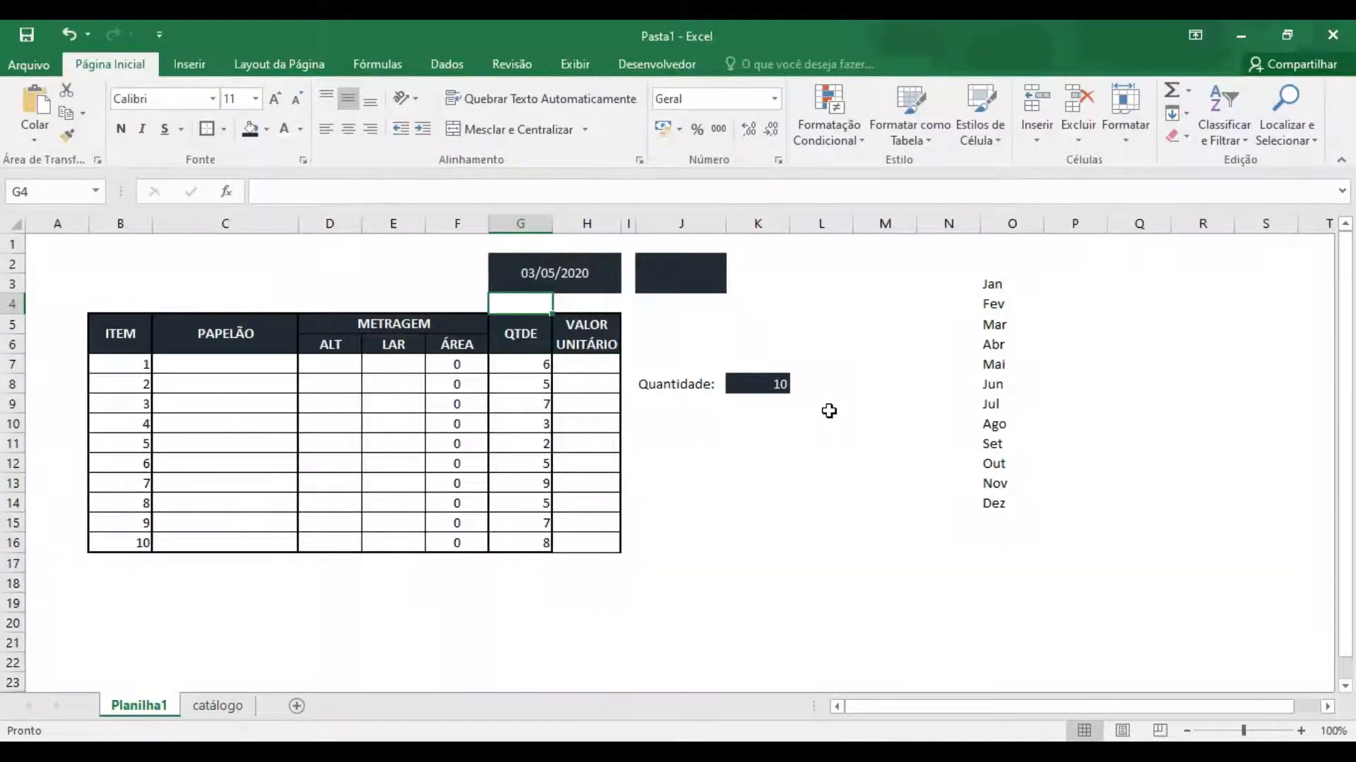
Enter a MÊS formula in the dark cell J2 that extracts the month number from the date in G2.
{"action": "left_click", "coordinate": [721, 262]}
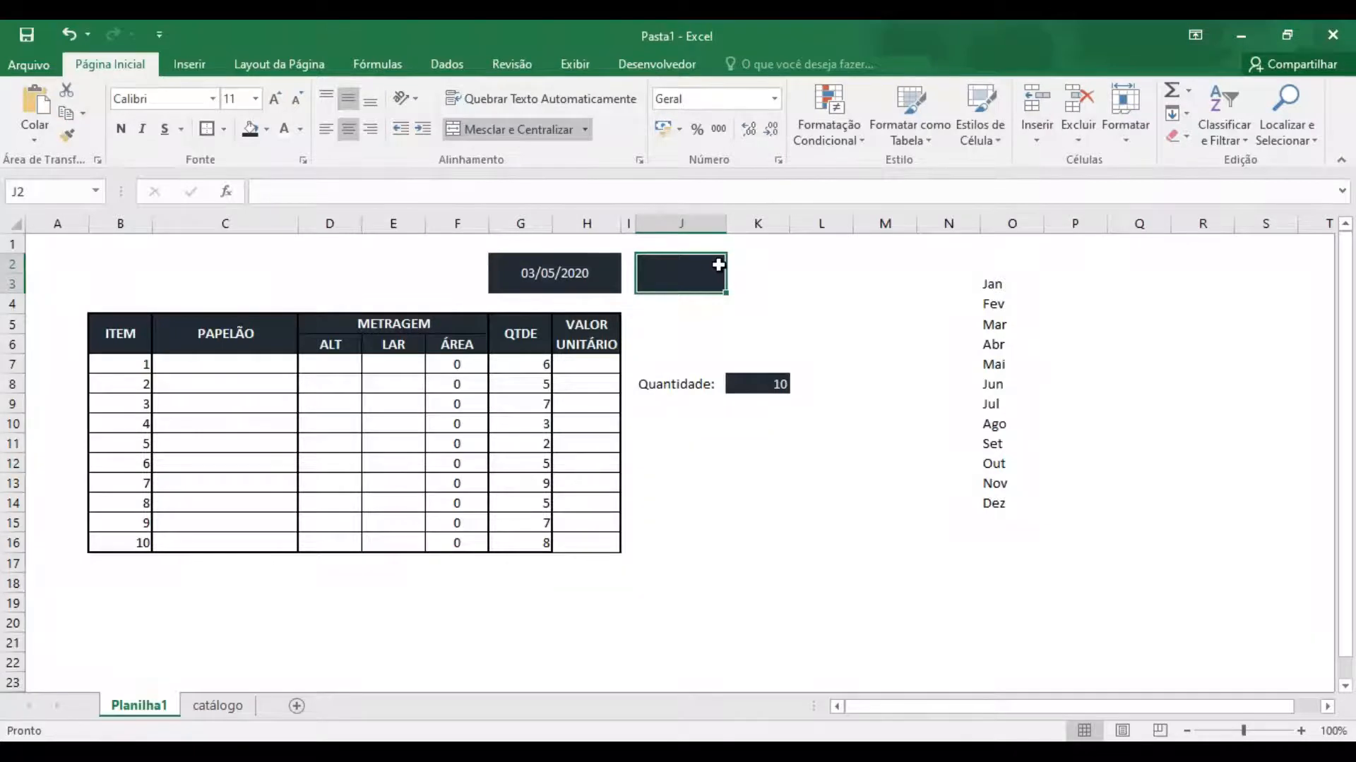
{"action": "type", "text": "=mês"}
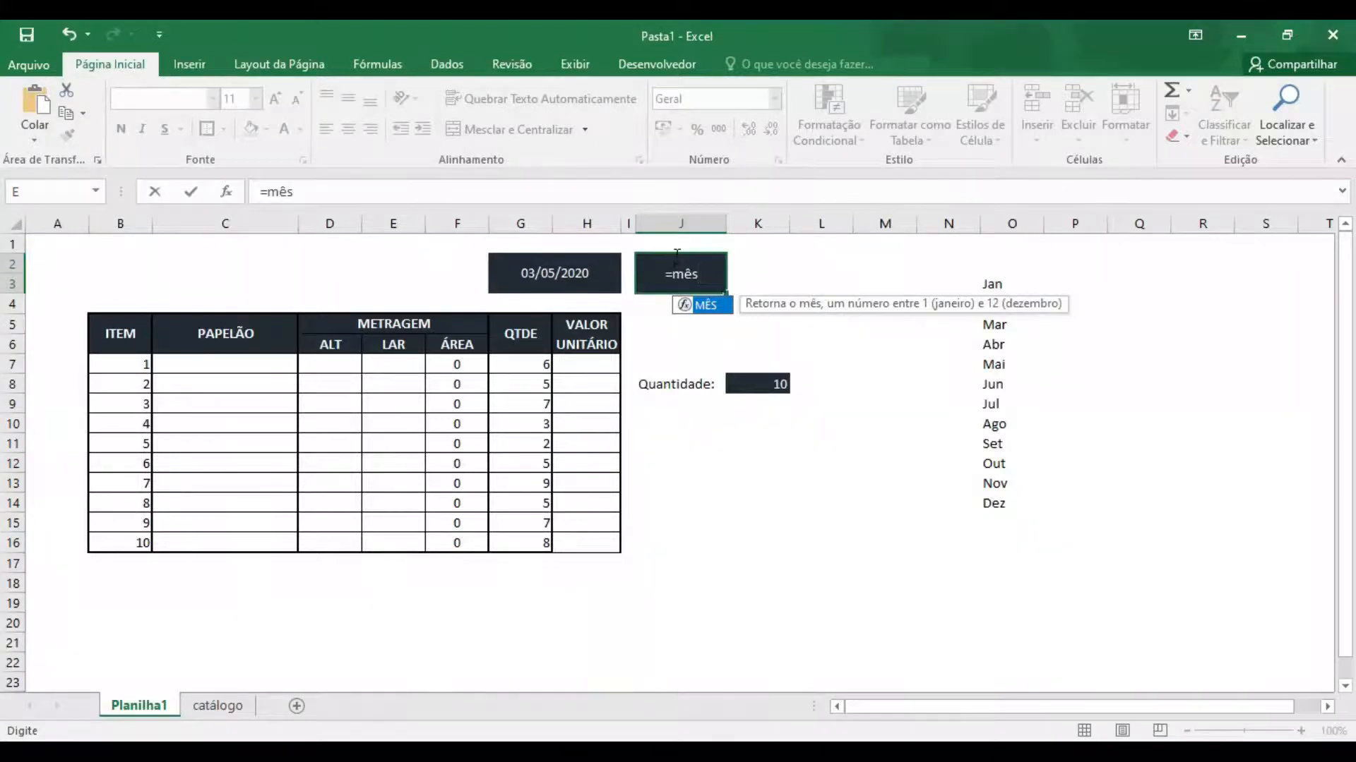
{"action": "type", "text": "("}
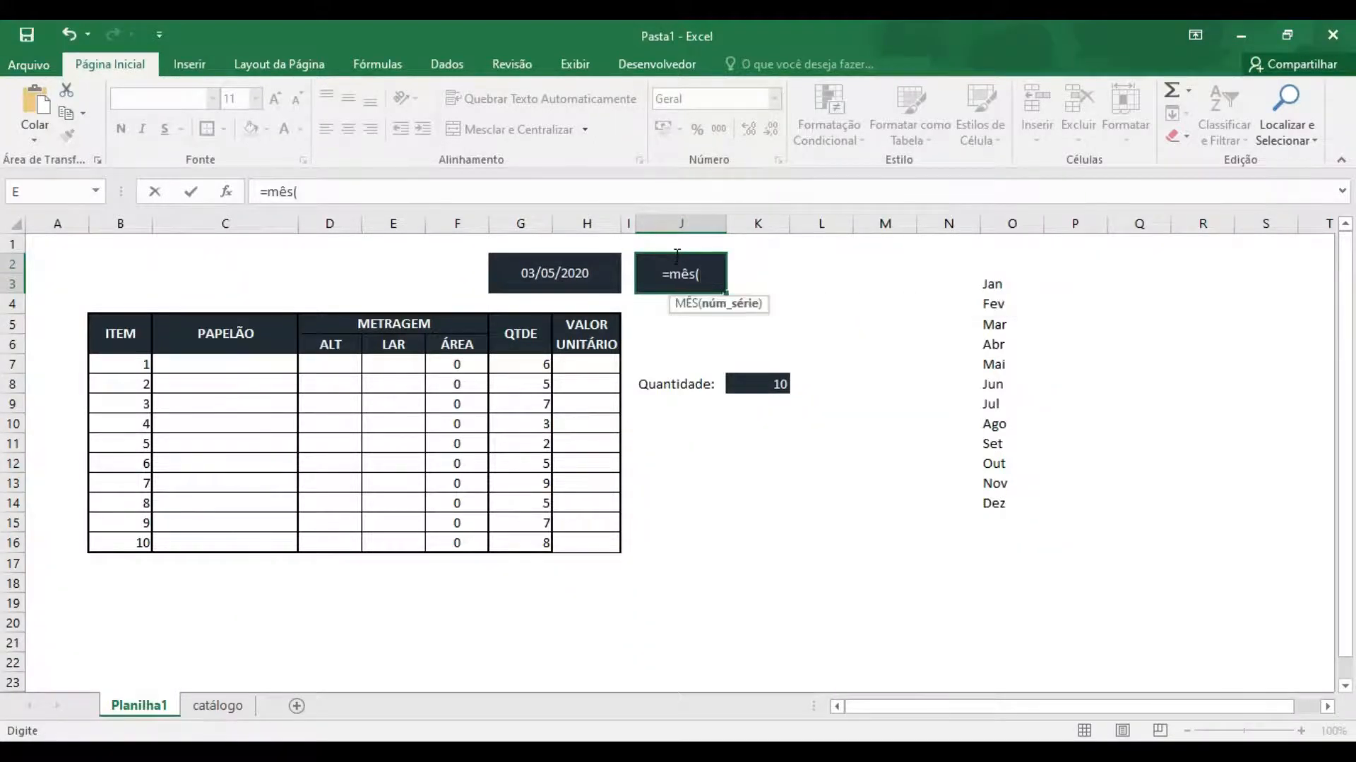
{"action": "left_click", "coordinate": [585, 274]}
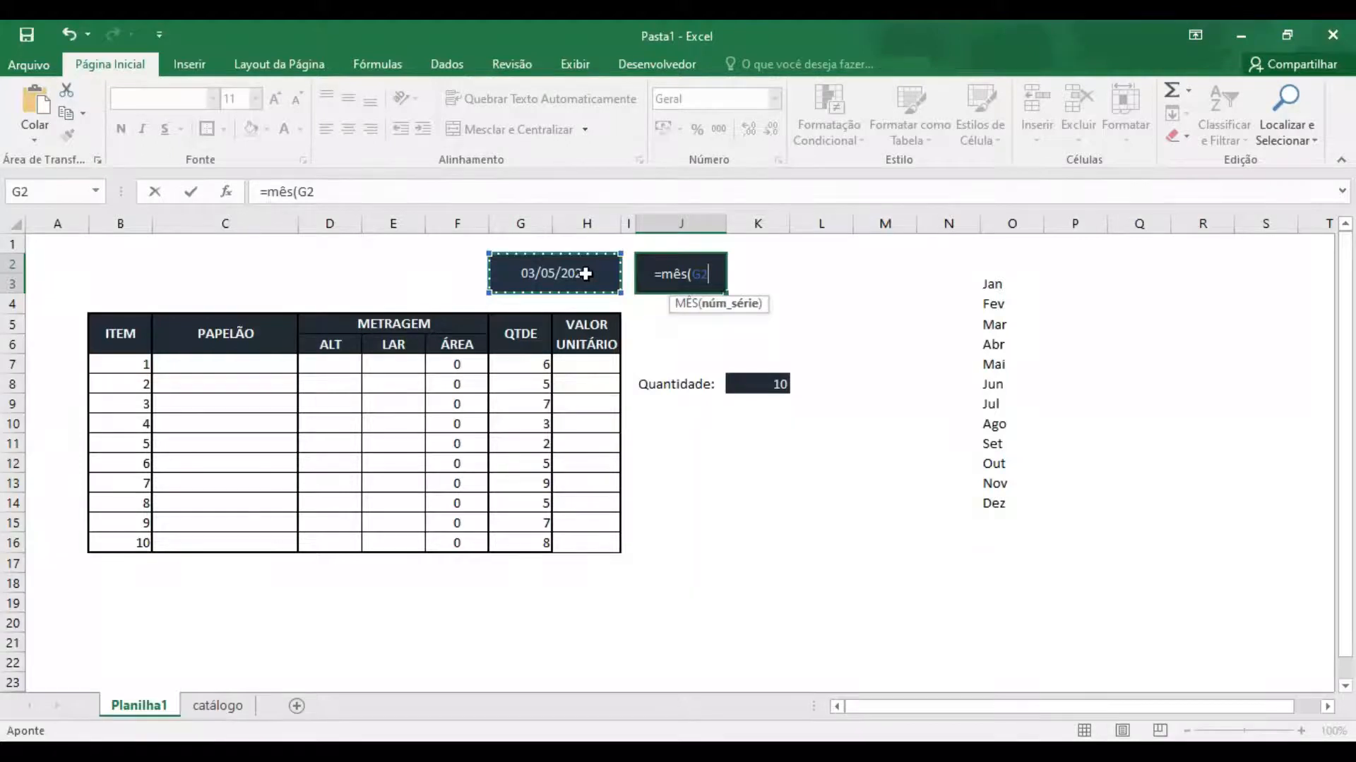
{"action": "key", "text": "Return"}
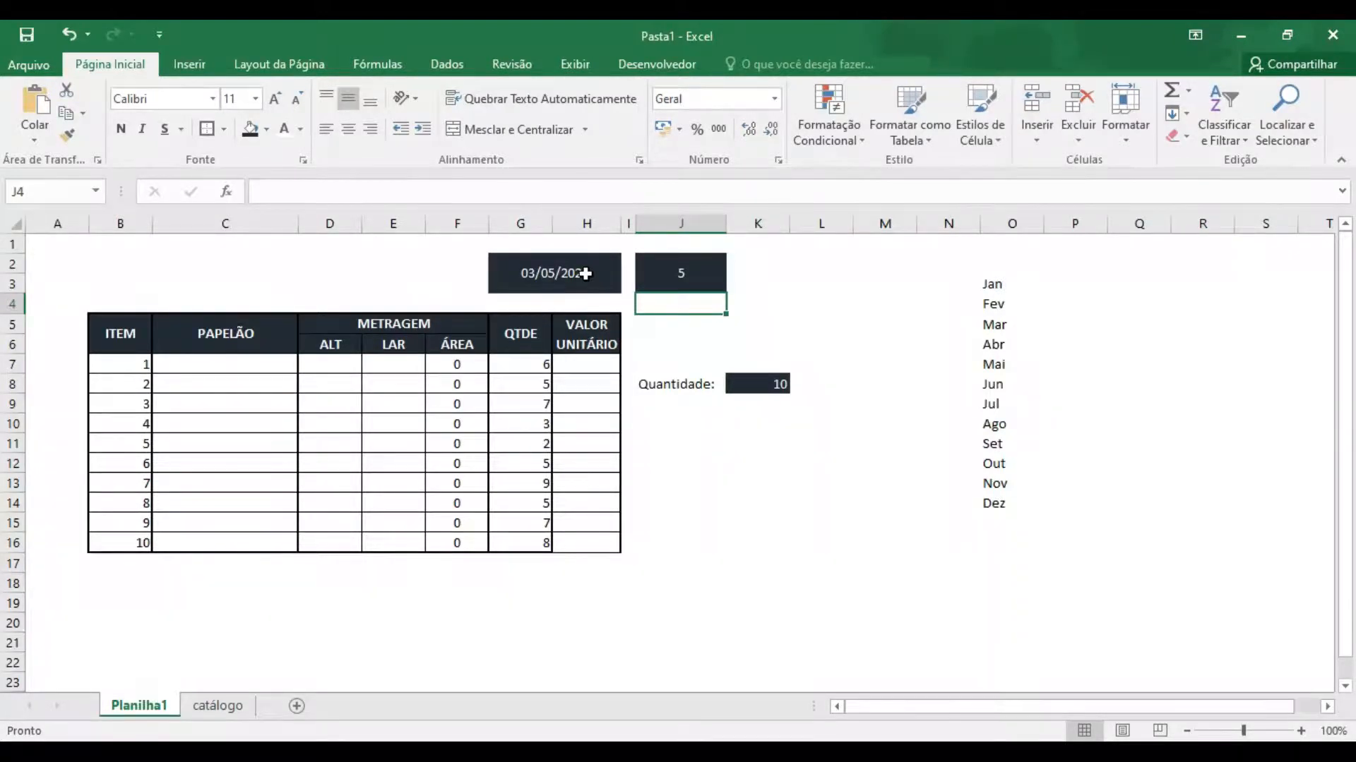
Change the date in G2 to 07/12/2020 to test the month formula.
{"action": "left_click", "coordinate": [585, 273]}
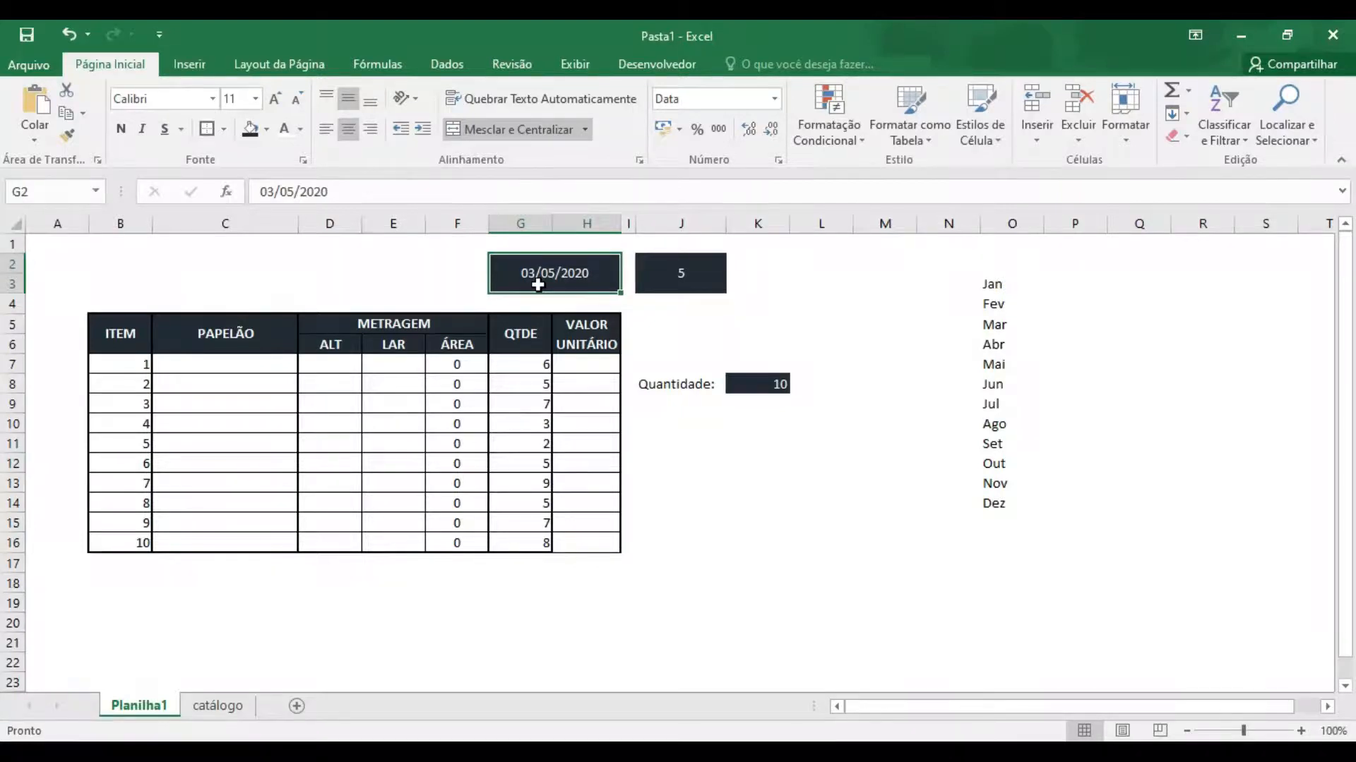
{"action": "type", "text": "07/"}
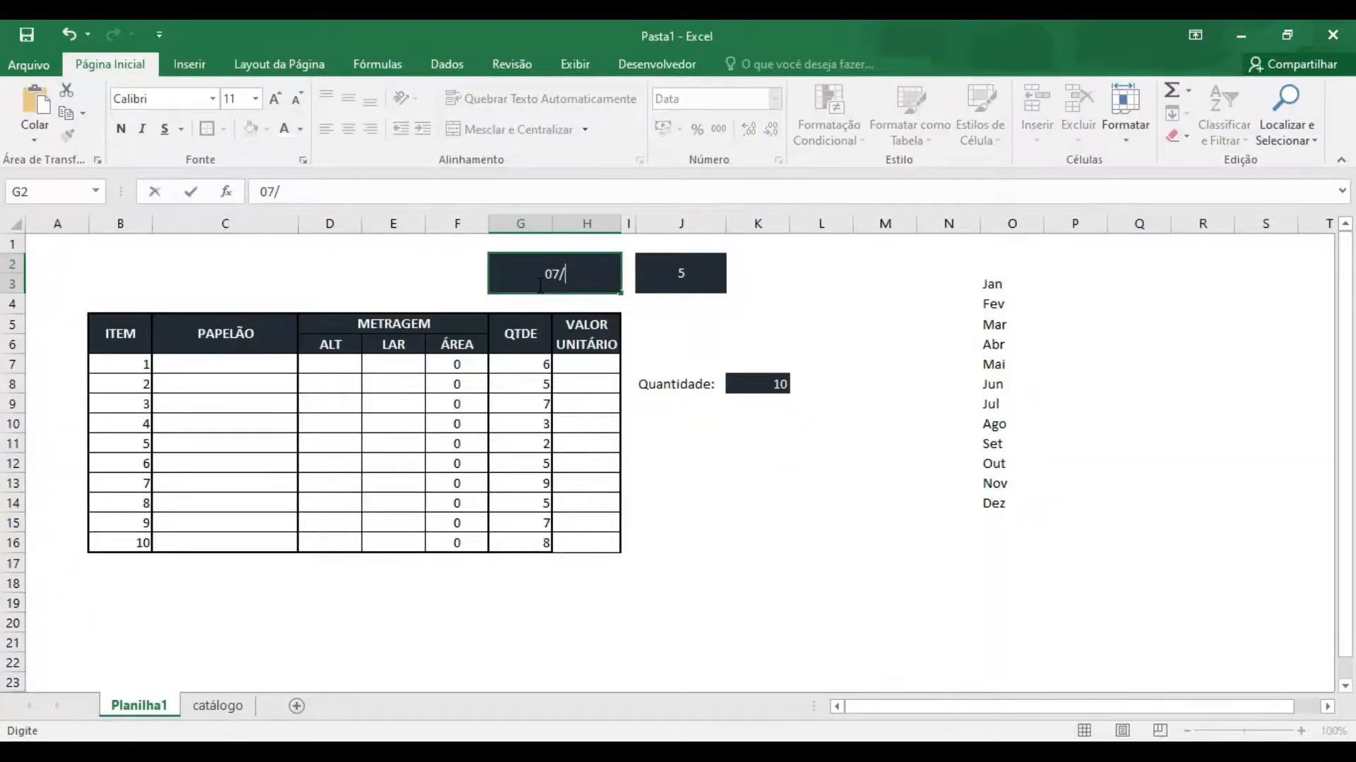
{"action": "type", "text": "12/2020"}
{"action": "key", "text": "Return"}
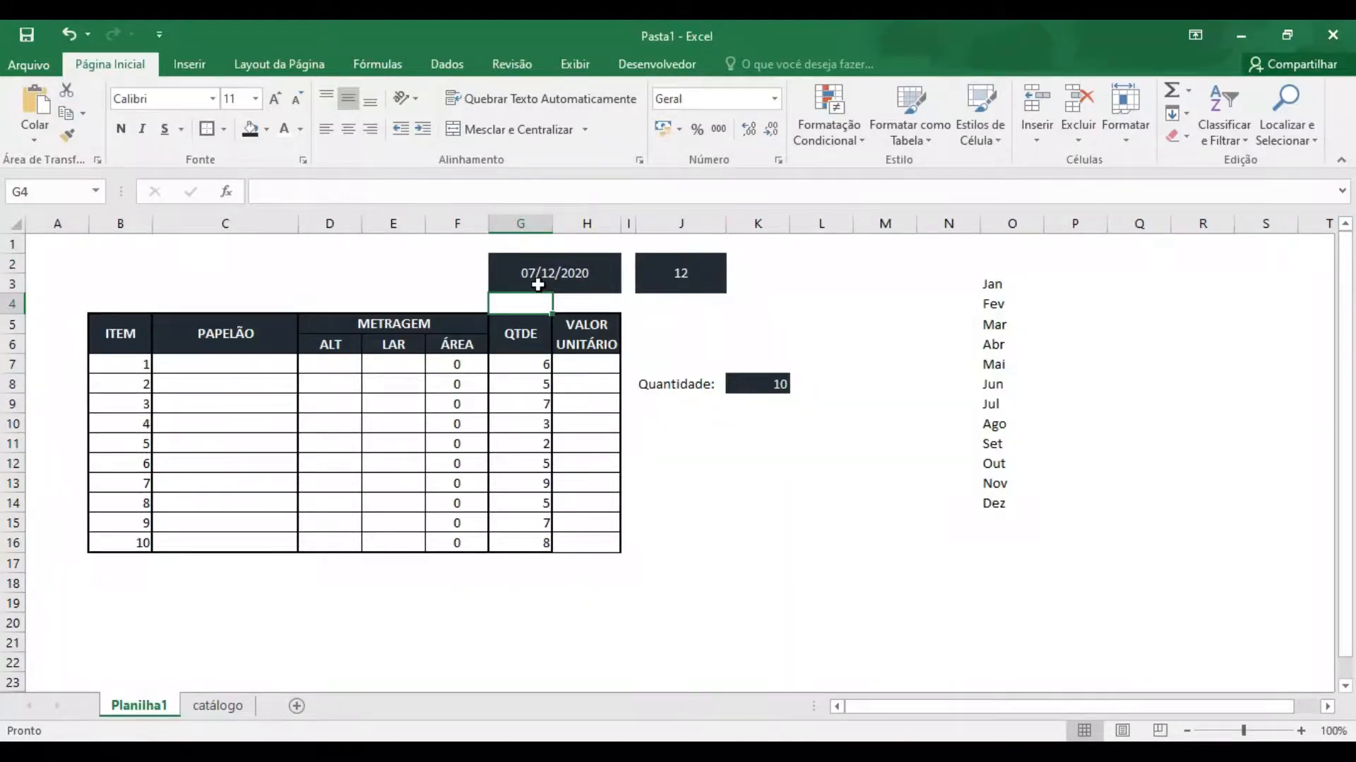
Replace the MÊS formula in J2 with a SE formula that tests G2=0 and returns an empty text "" when true.
{"action": "left_click", "coordinate": [655, 263]}
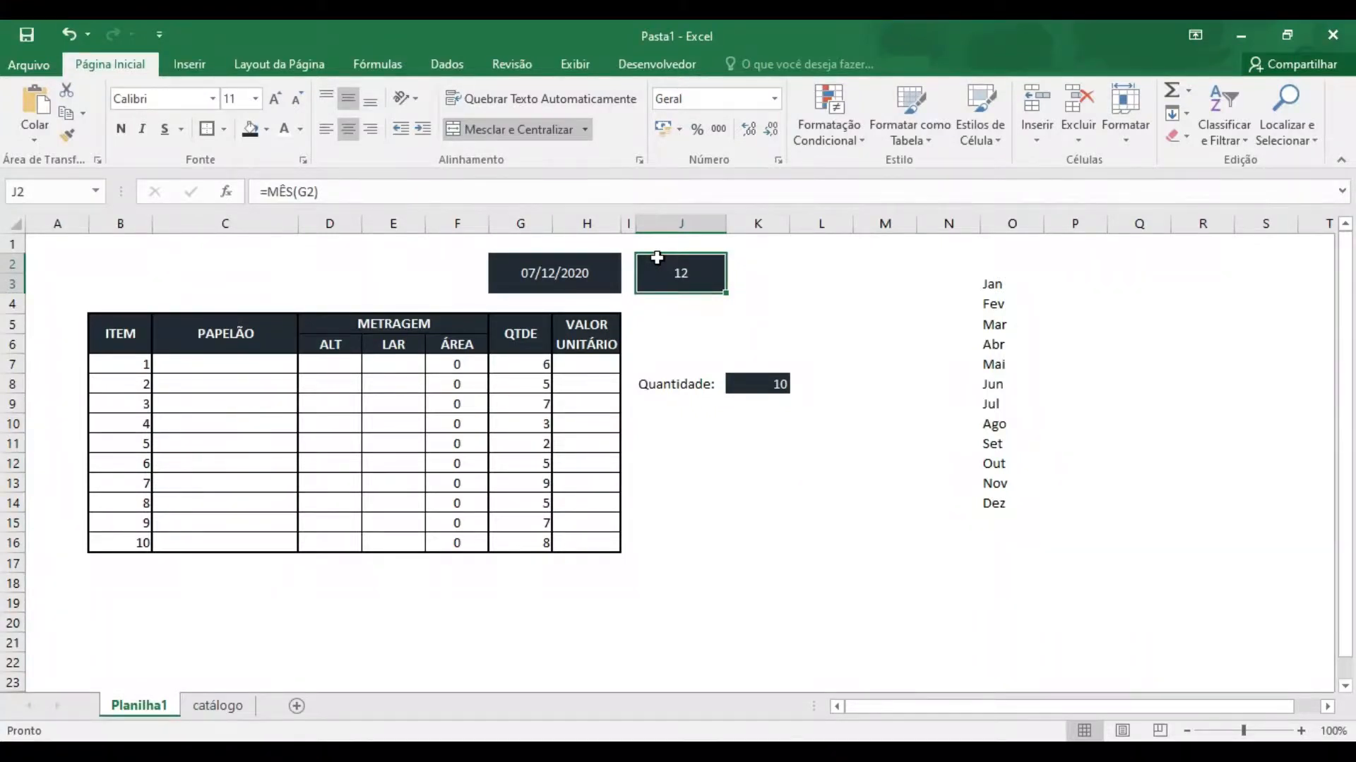
{"action": "left_click", "coordinate": [269, 192]}
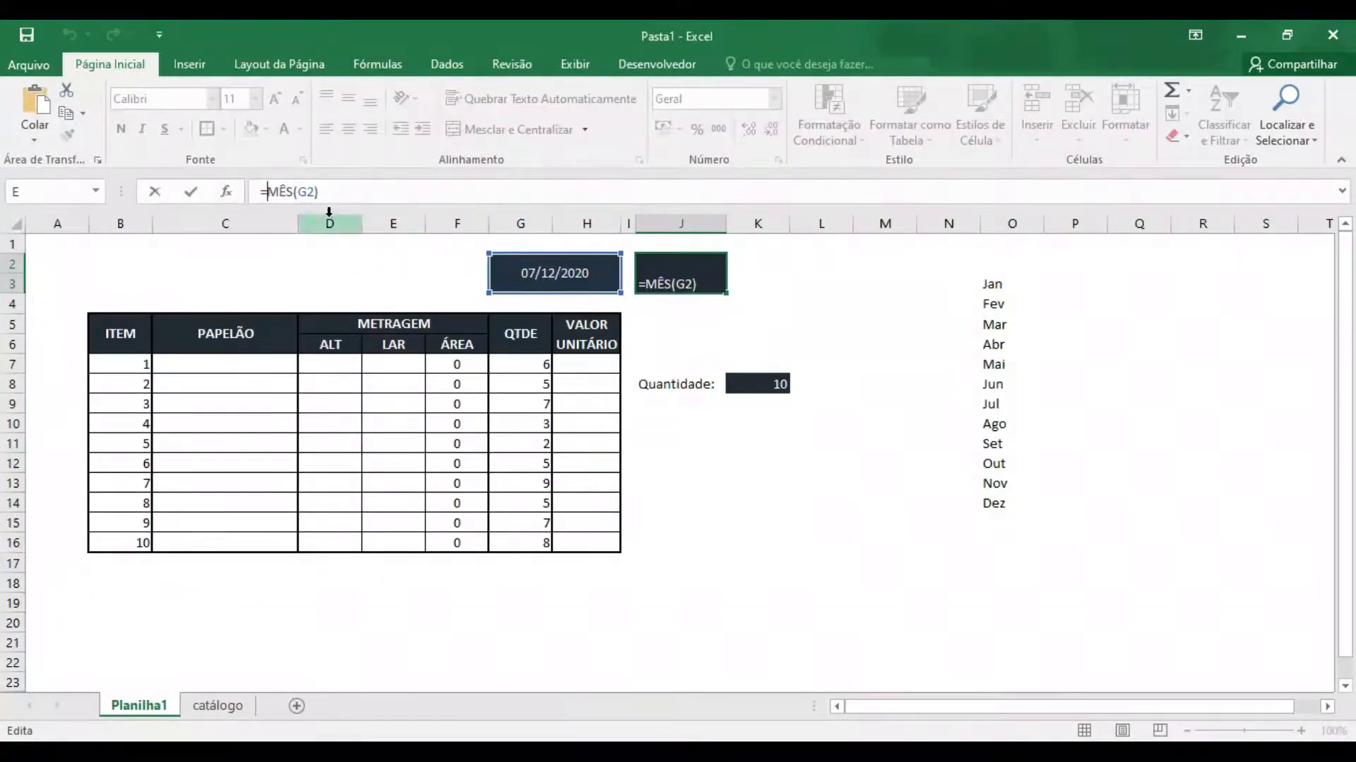
{"action": "left_click_drag", "start_coordinate": [322, 191], "coordinate": [272, 191]}
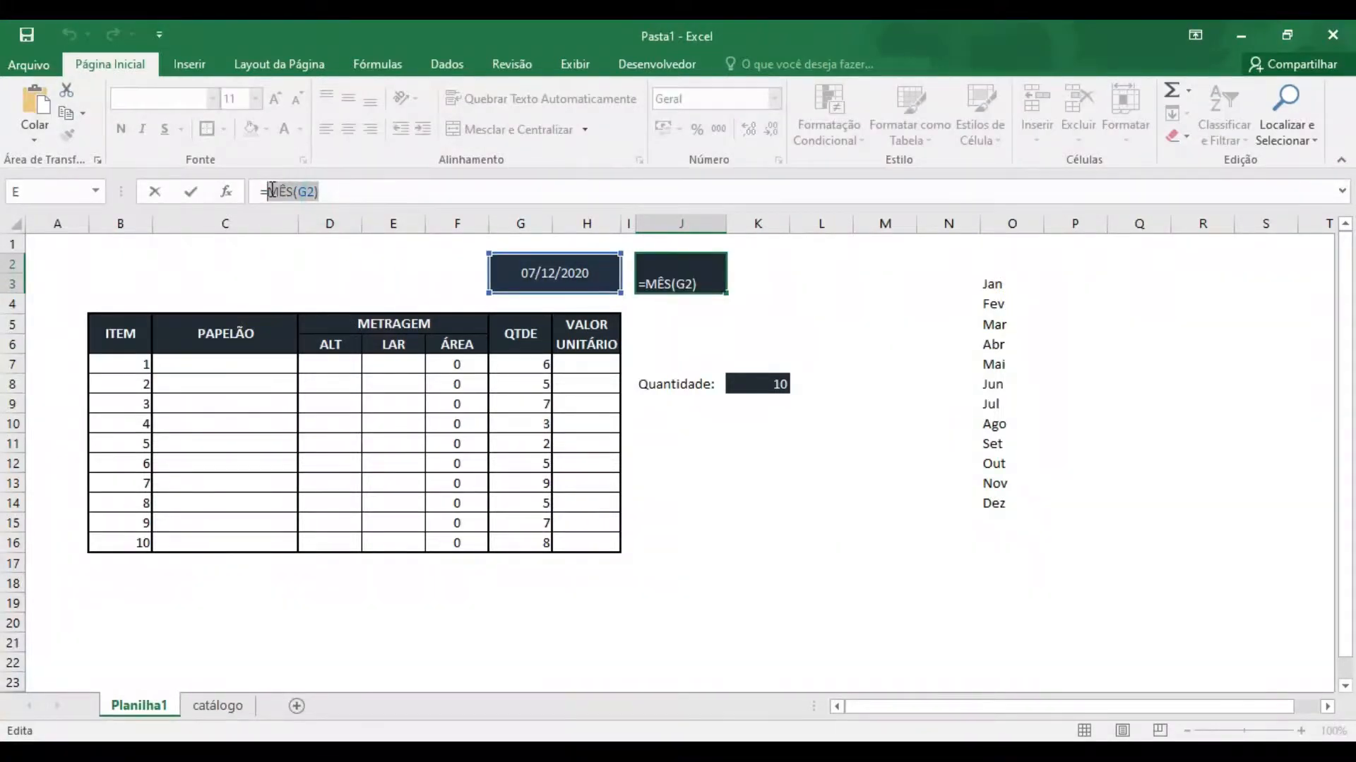
{"action": "type", "text": "se"}
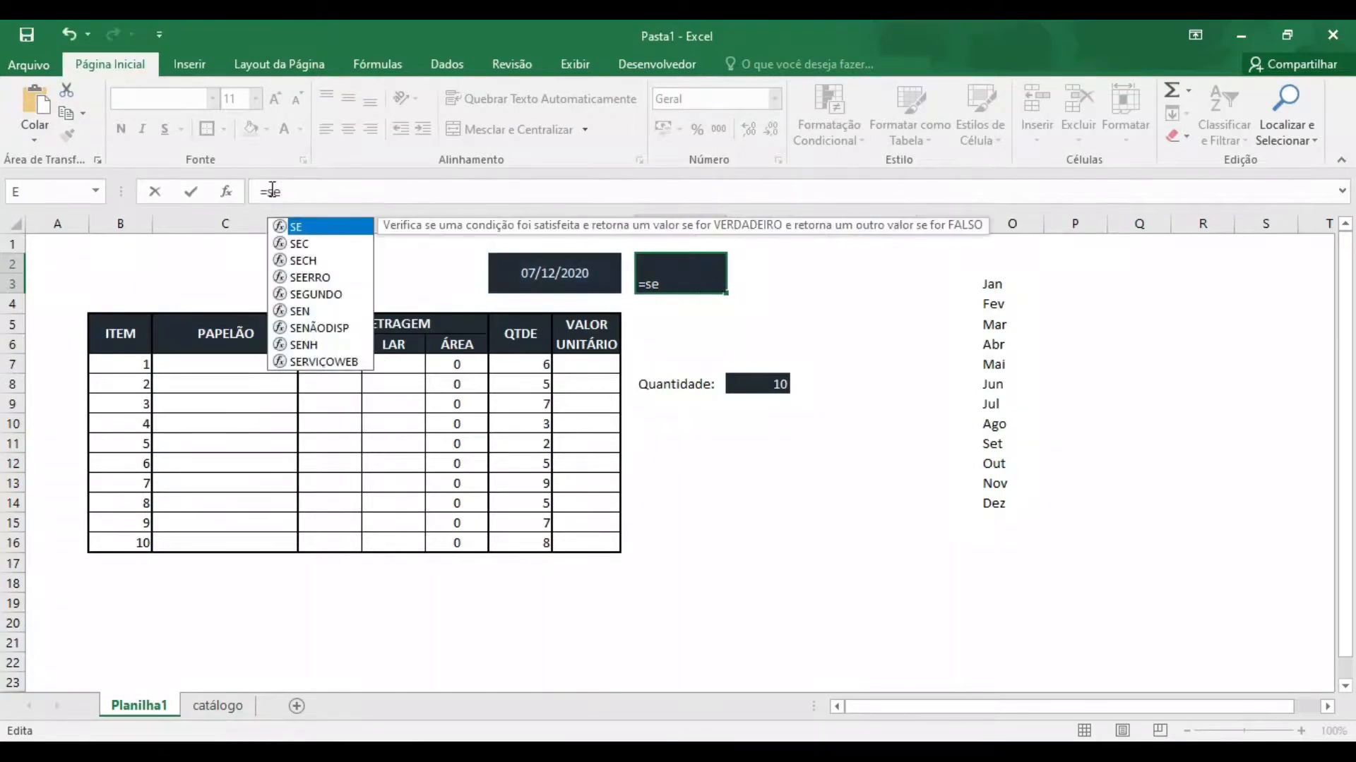
{"action": "type", "text": "("}
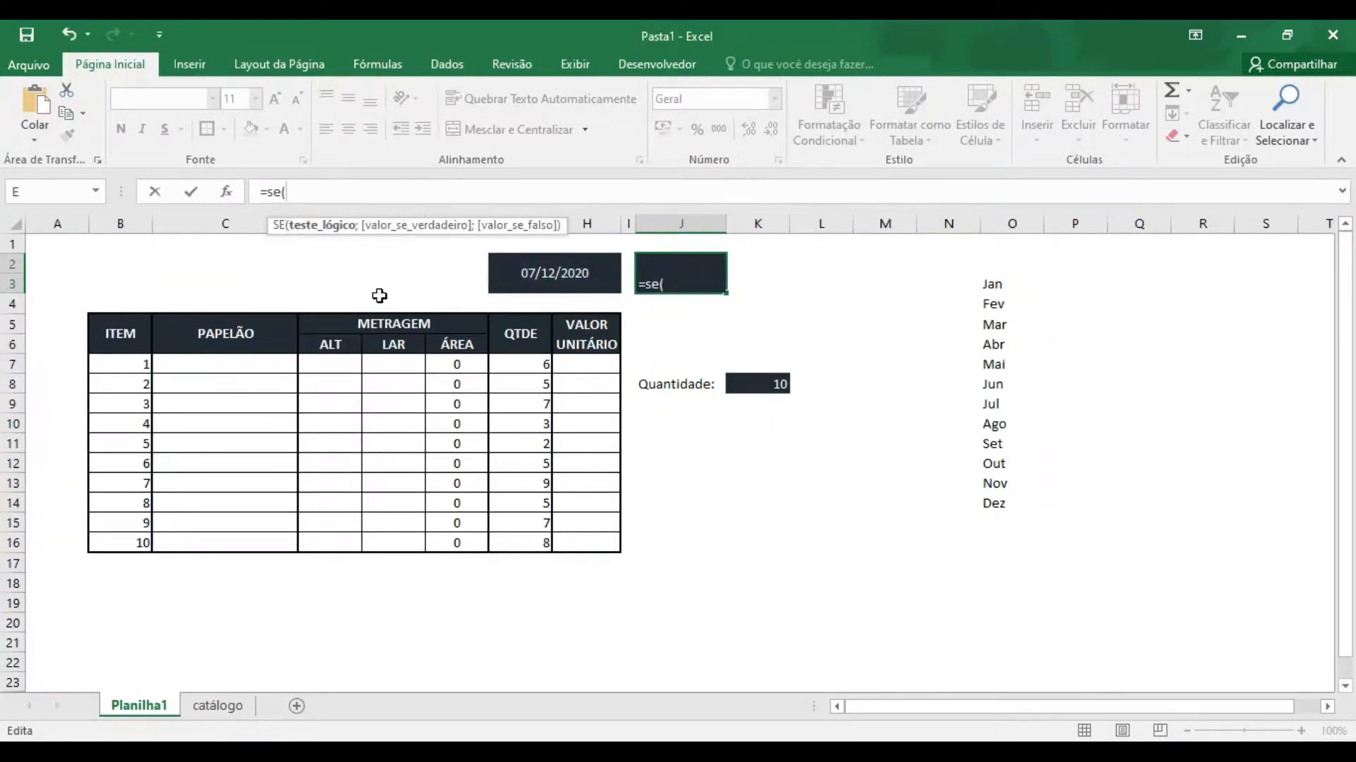
{"action": "left_click", "coordinate": [564, 273]}
{"action": "type", "text": "="}
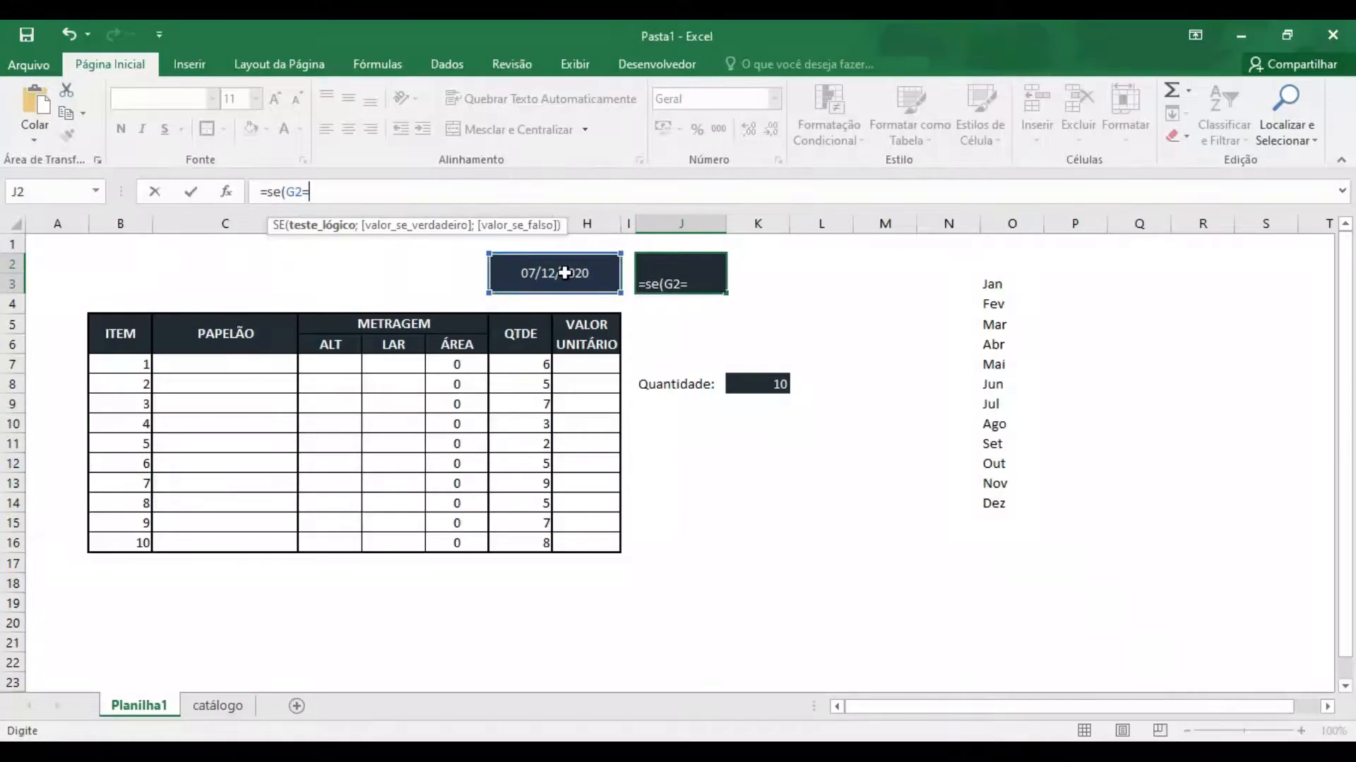
{"action": "type", "text": "0;\"\""}
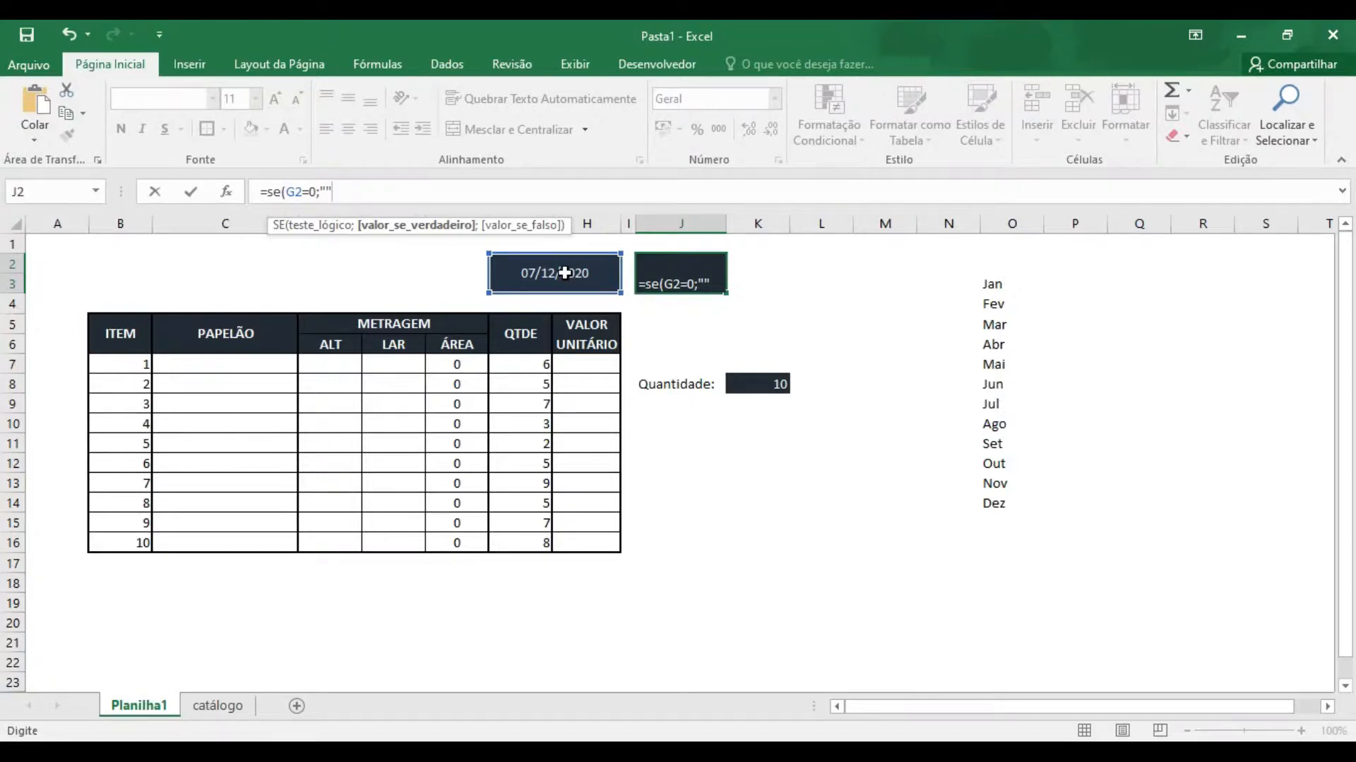
{"action": "type", "text": ";"}
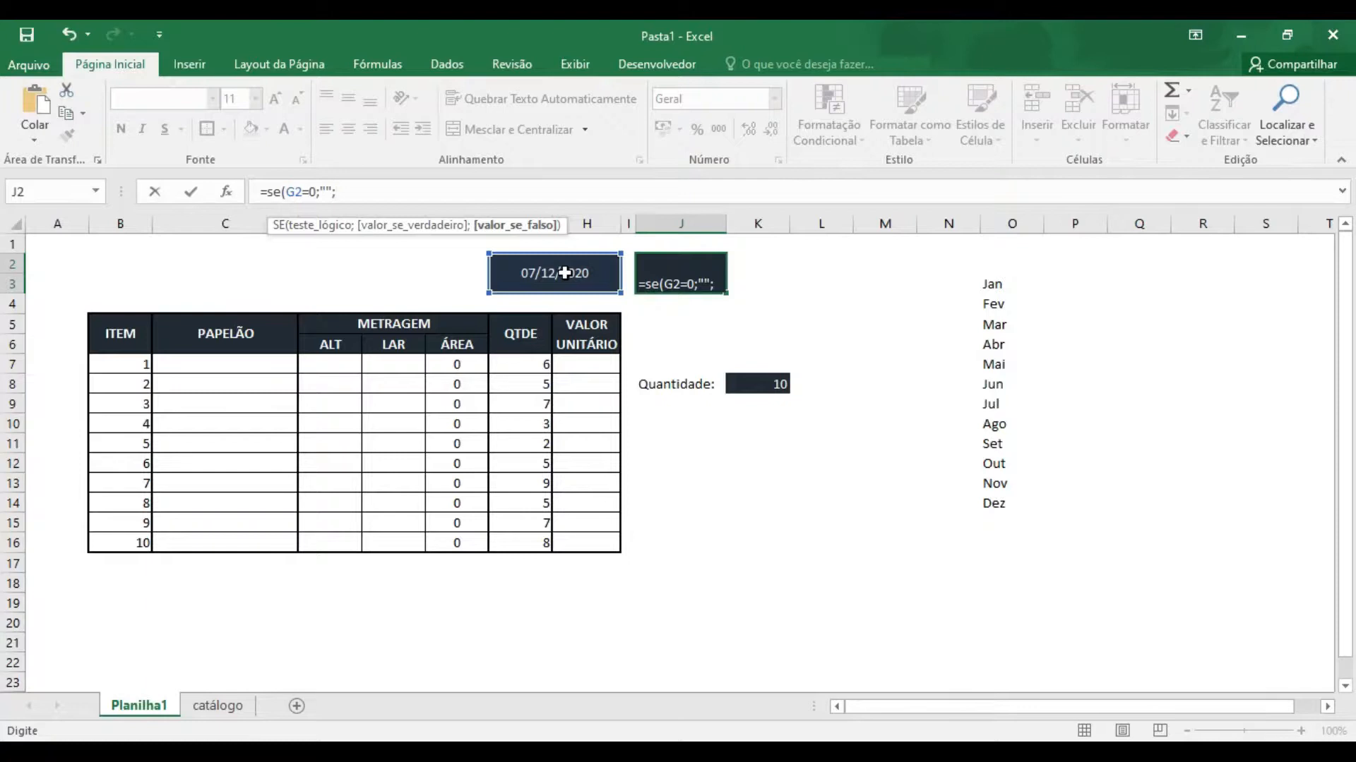
Nest ESCOLHER as the false value of J2's SE formula, with MÊS(G2) as its index number.
{"action": "type", "text": "escolher"}
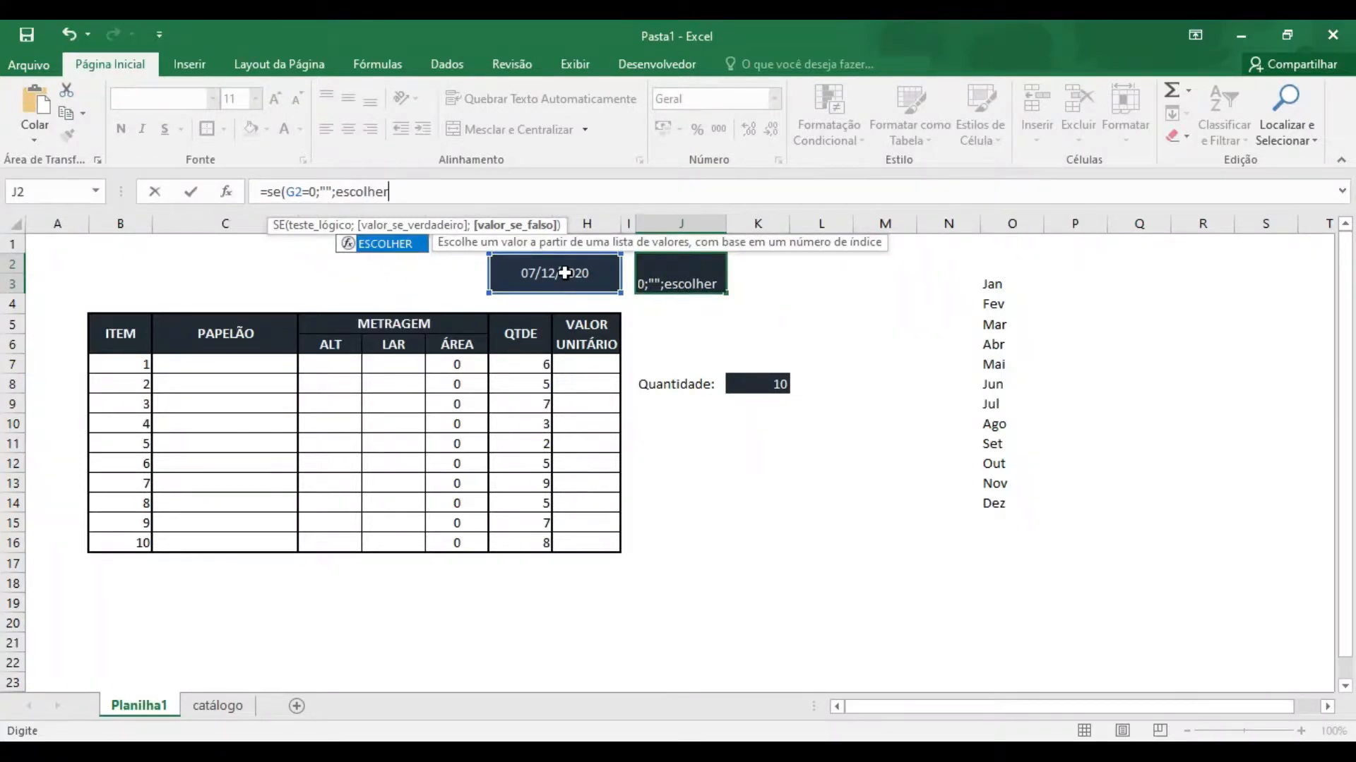
{"action": "type", "text": "("}
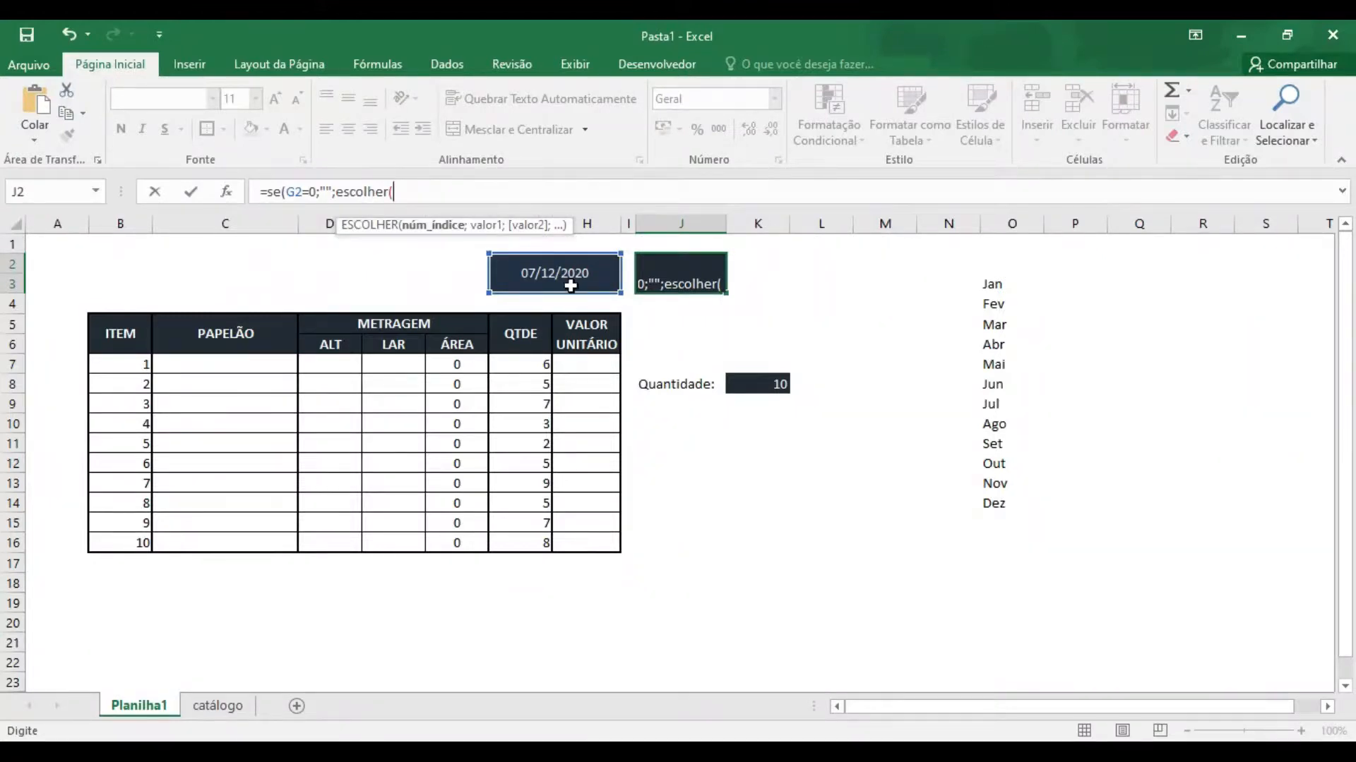
{"action": "left_click", "coordinate": [584, 271]}
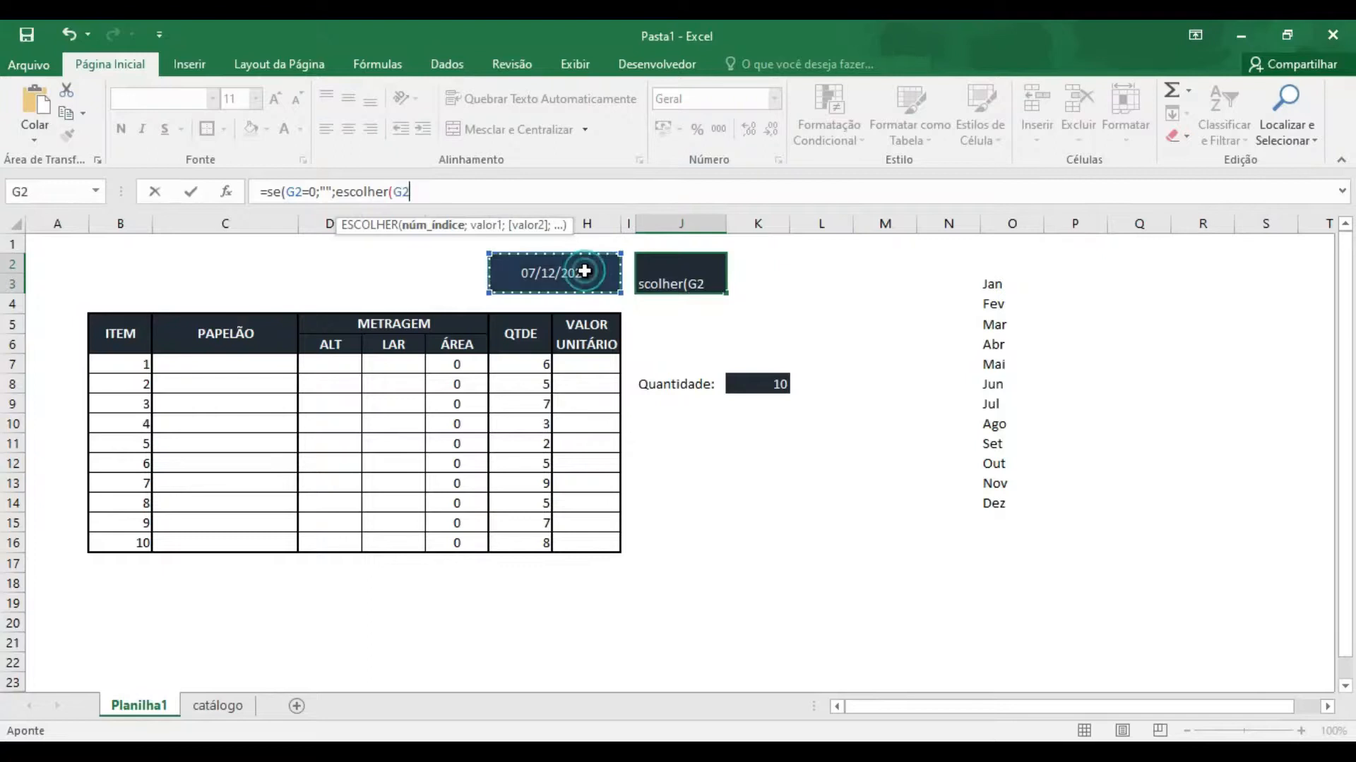
{"action": "key", "text": "BackSpace"}
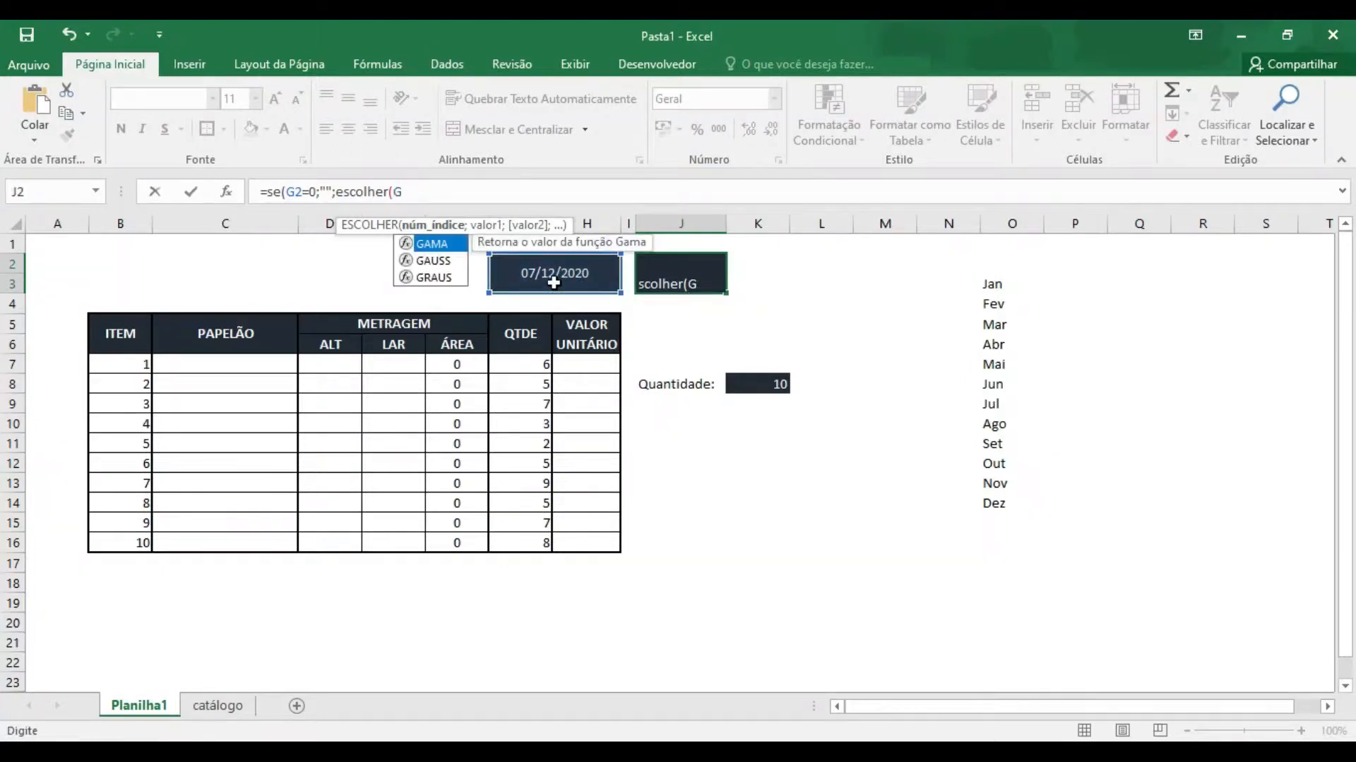
{"action": "key", "text": "BackSpace"}
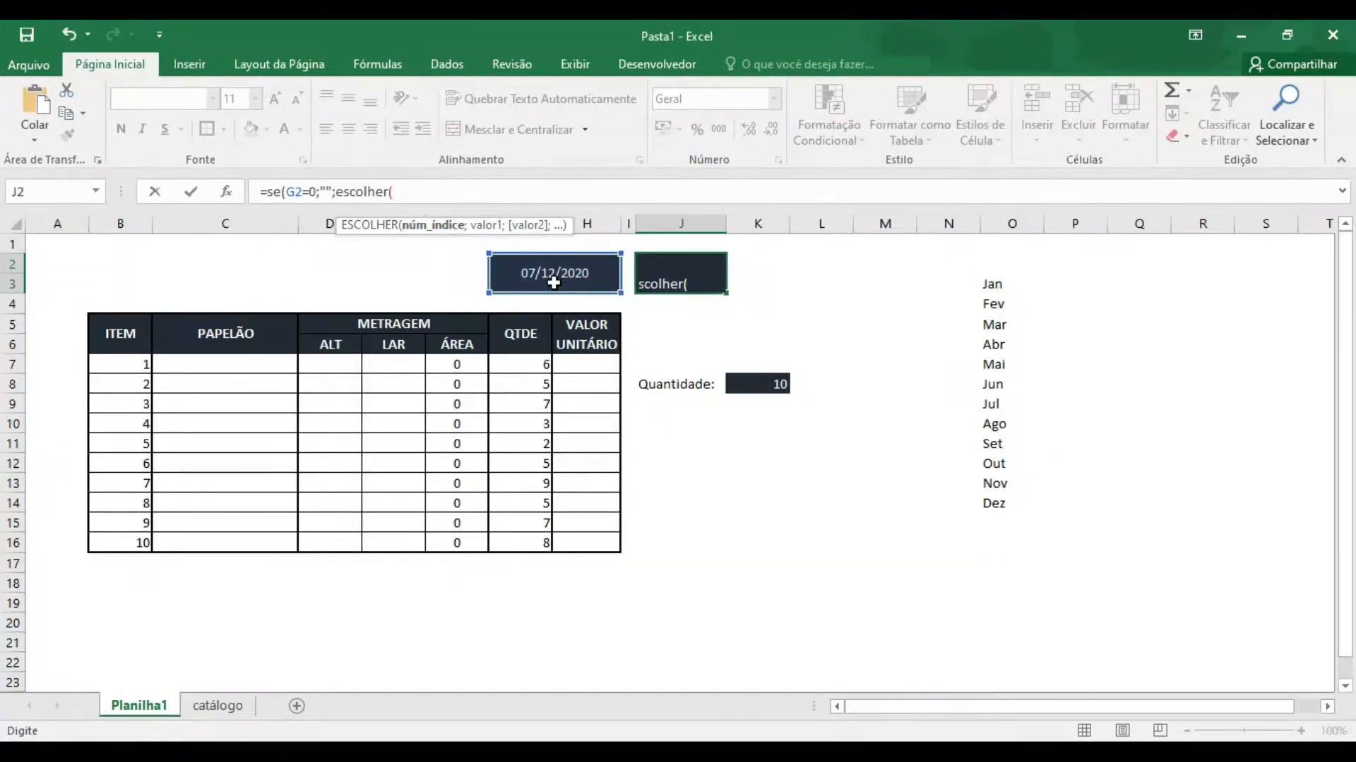
{"action": "type", "text": "mês"}
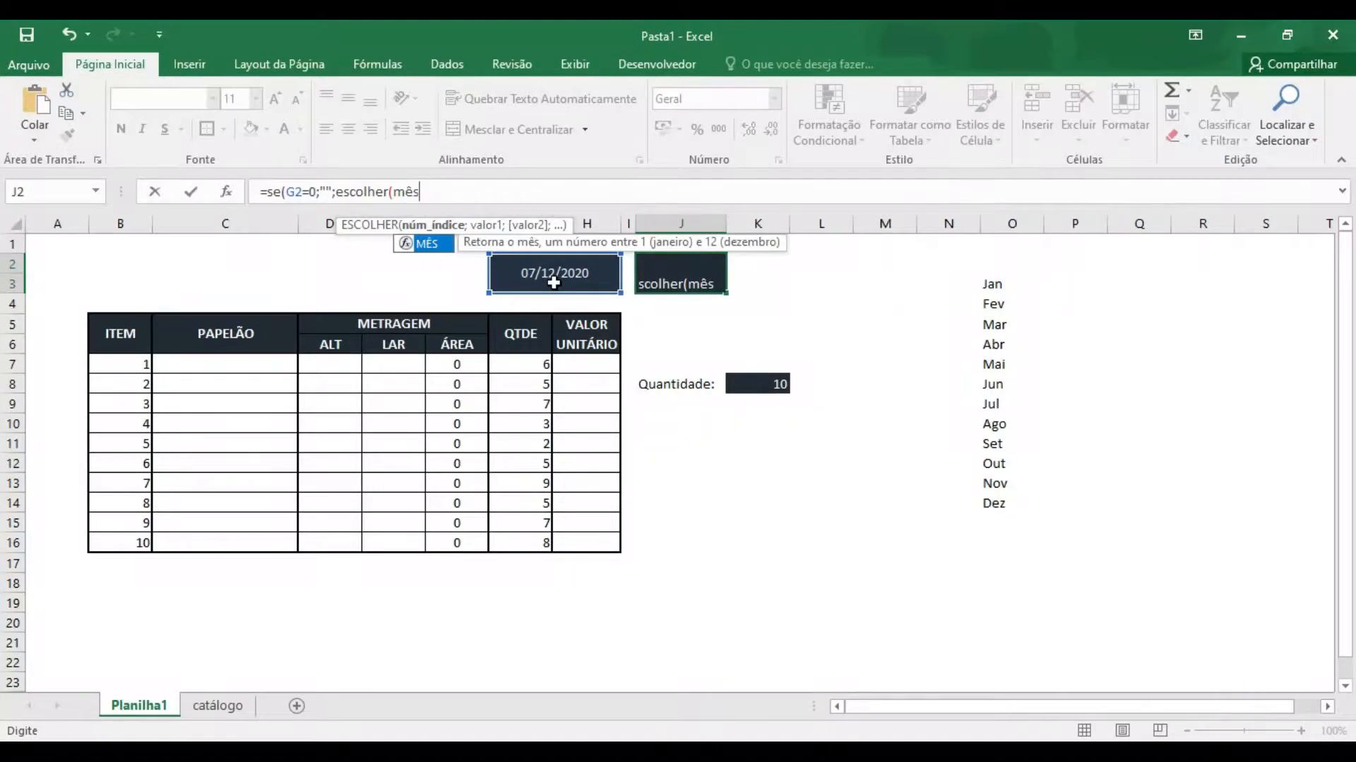
{"action": "type", "text": "("}
{"action": "left_click", "coordinate": [556, 281]}
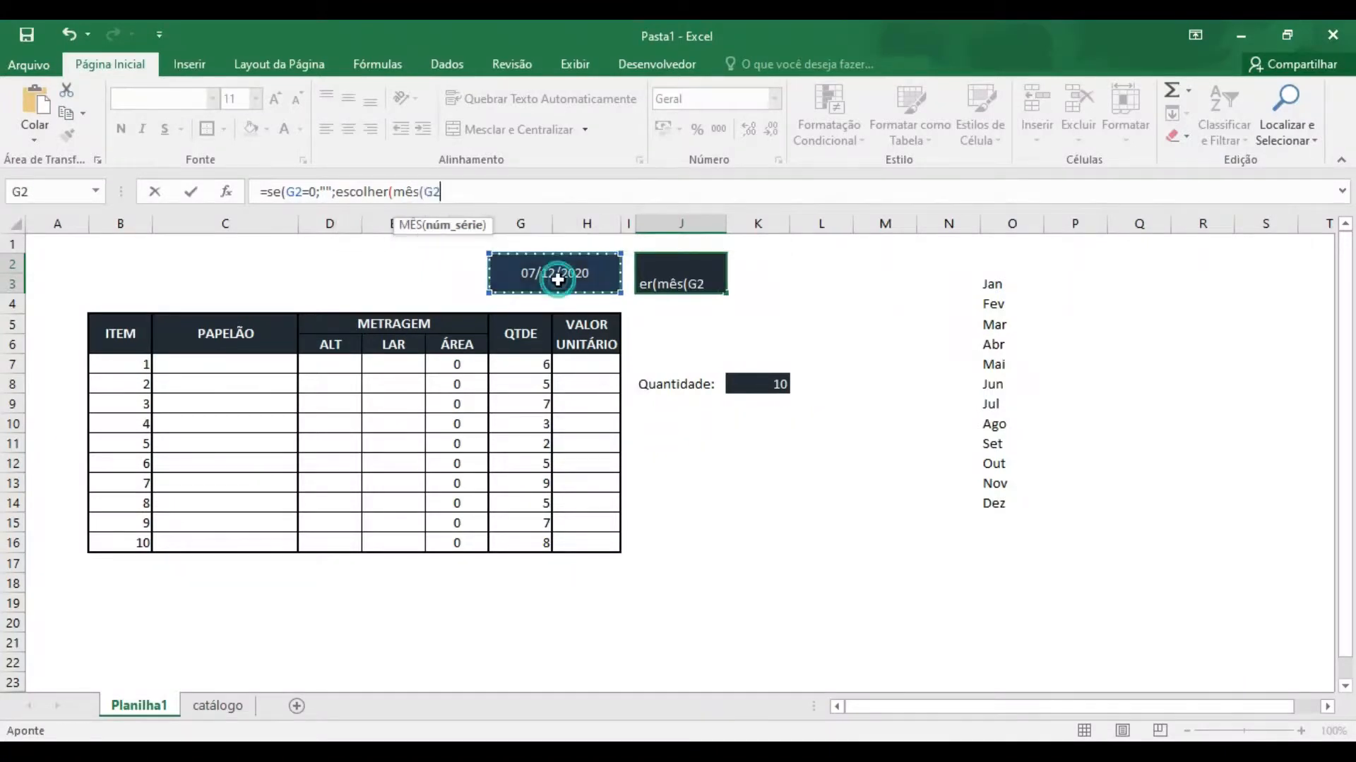
{"action": "type", "text": ");"}
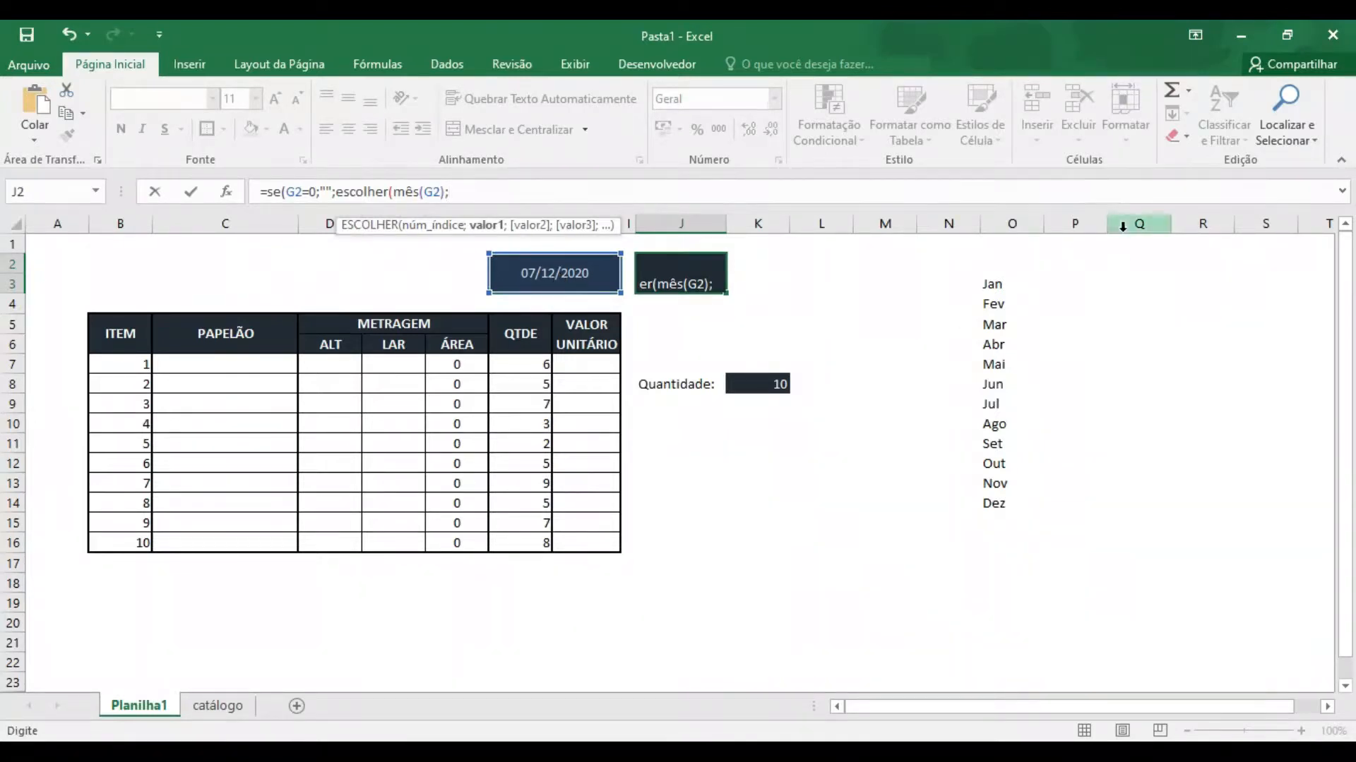
Add the month cells O3 through O14 as twelve separate ESCOLHER values in J2's formula, and complete it with both closing parentheses.
{"action": "left_click", "coordinate": [1001, 283]}
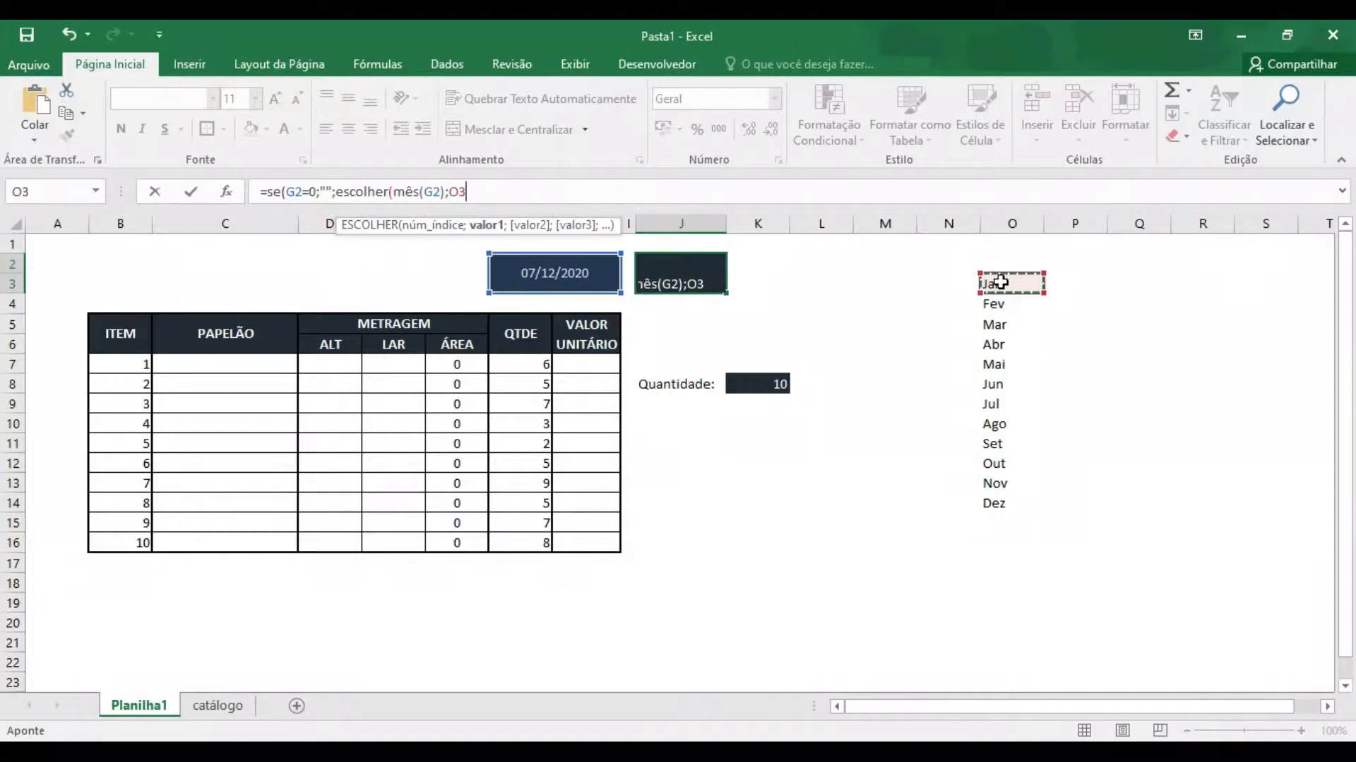
{"action": "type", "text": ";"}
{"action": "left_click", "coordinate": [1006, 305]}
{"action": "type", "text": ";"}
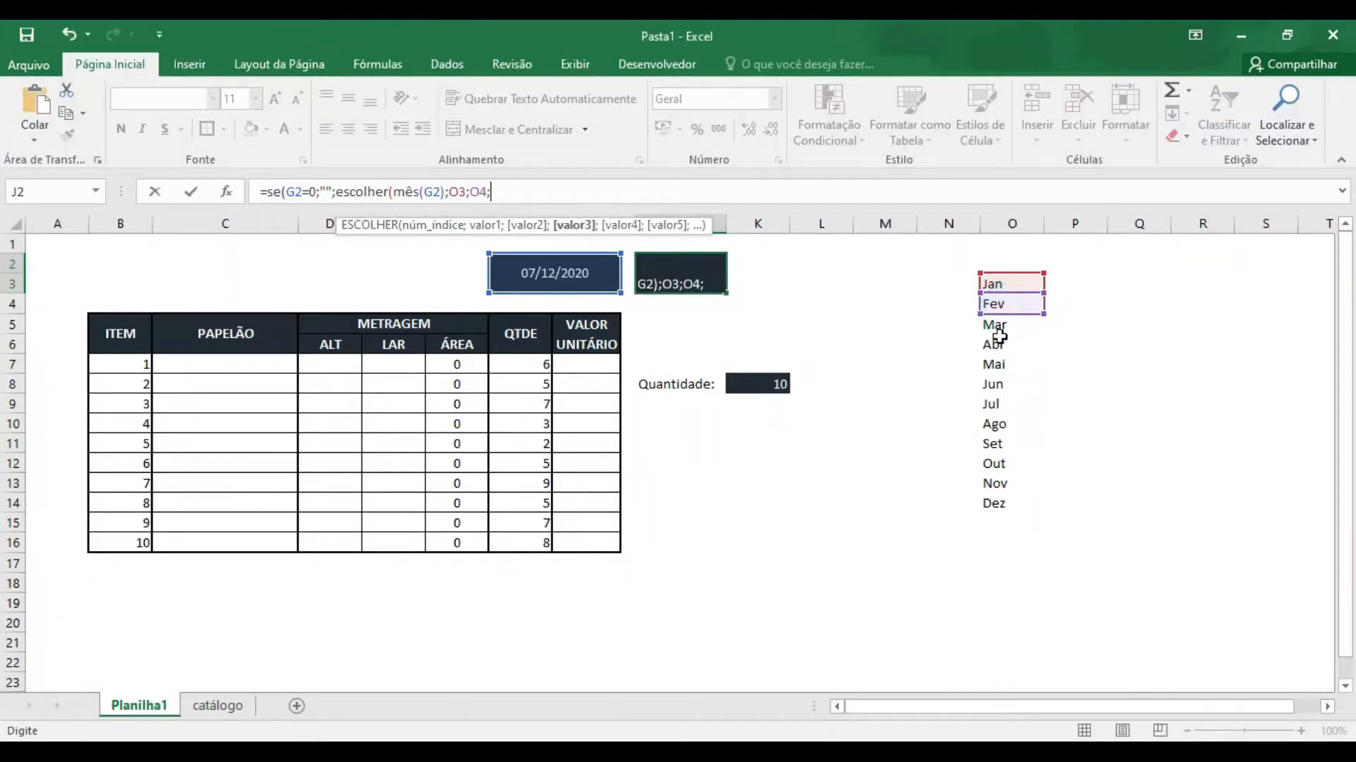
{"action": "left_click", "coordinate": [997, 327]}
{"action": "type", "text": ";"}
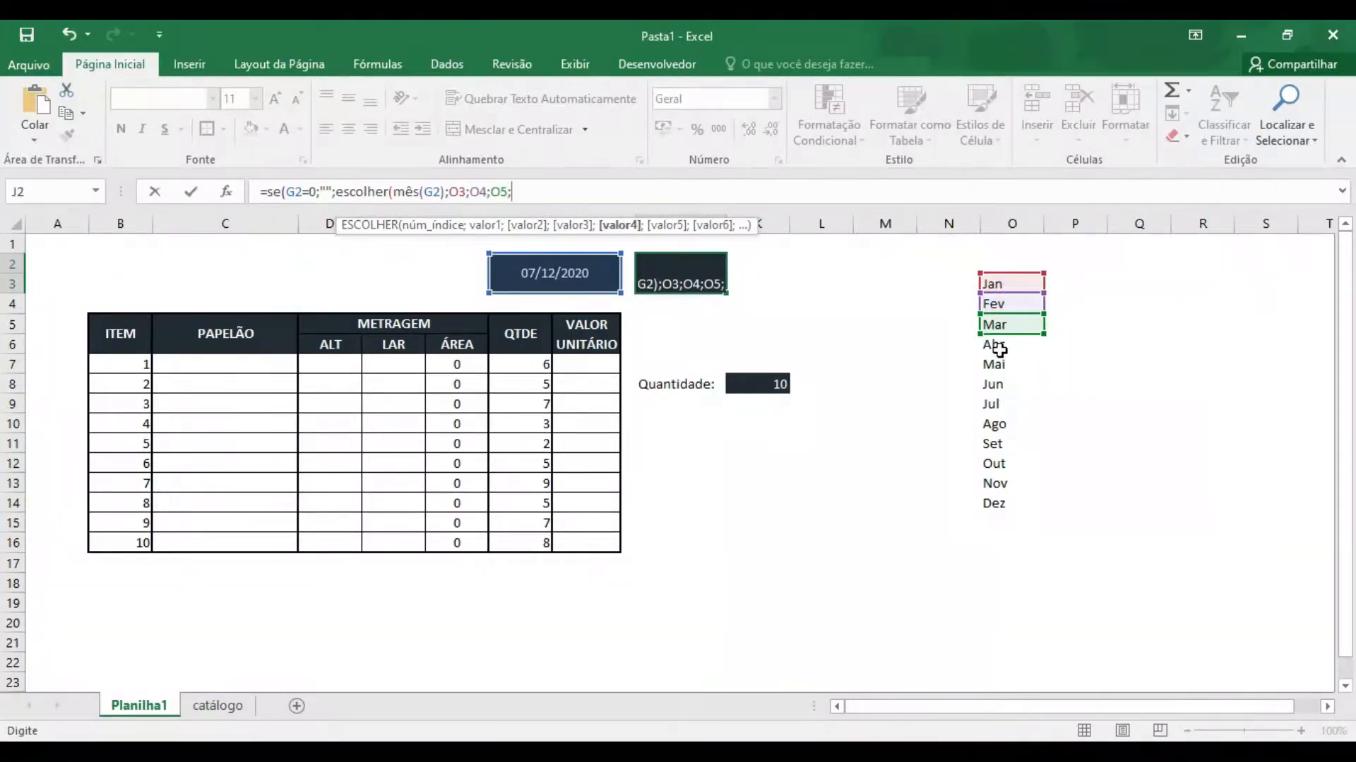
{"action": "left_click", "coordinate": [998, 349]}
{"action": "type", "text": ";"}
{"action": "left_click", "coordinate": [1003, 364]}
{"action": "type", "text": ";"}
{"action": "left_click", "coordinate": [994, 388]}
{"action": "type", "text": ";"}
{"action": "left_click", "coordinate": [1002, 404]}
{"action": "type", "text": ";"}
{"action": "left_click", "coordinate": [1002, 424]}
{"action": "type", "text": ";"}
{"action": "left_click", "coordinate": [1004, 443]}
{"action": "type", "text": ";"}
{"action": "left_click", "coordinate": [1003, 463]}
{"action": "type", "text": ";"}
{"action": "left_click", "coordinate": [1003, 482]}
{"action": "type", "text": ";"}
{"action": "left_click", "coordinate": [999, 503]}
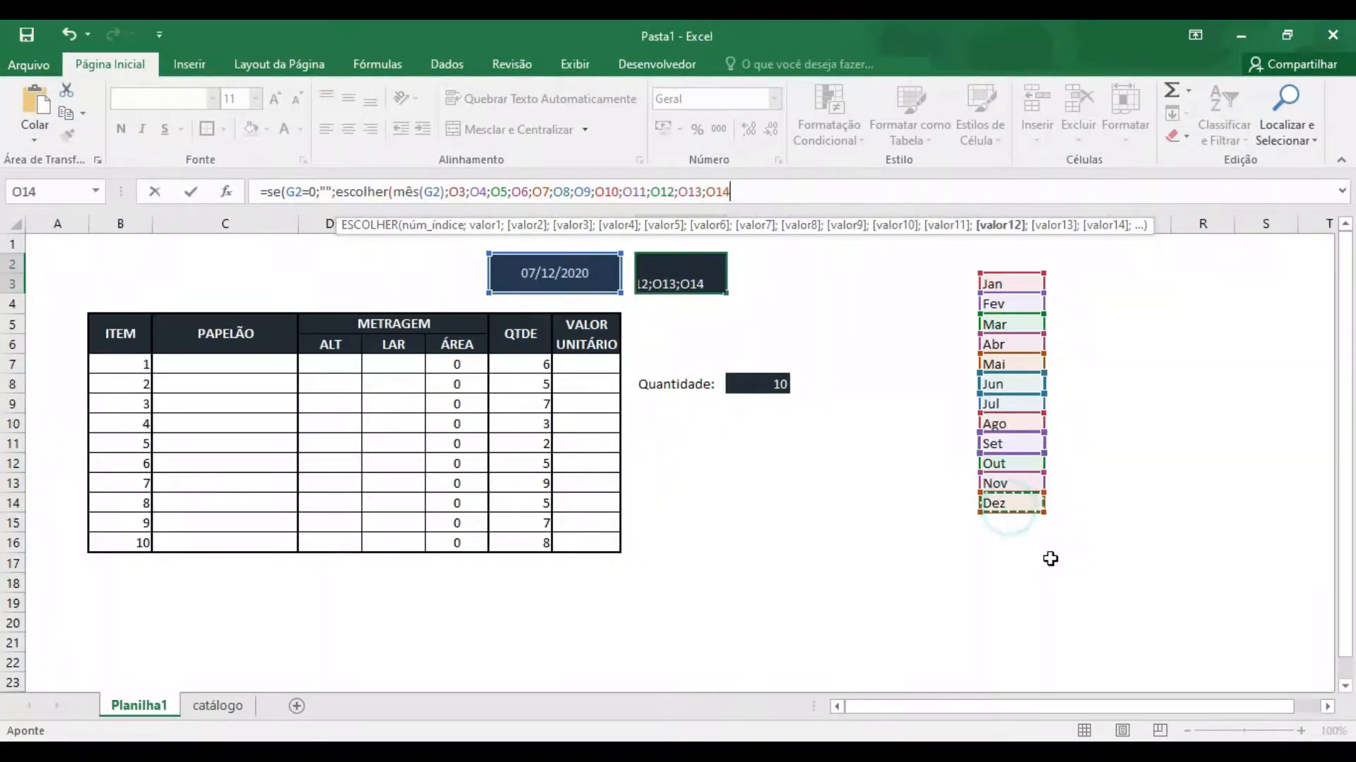
{"action": "left_click", "coordinate": [776, 191]}
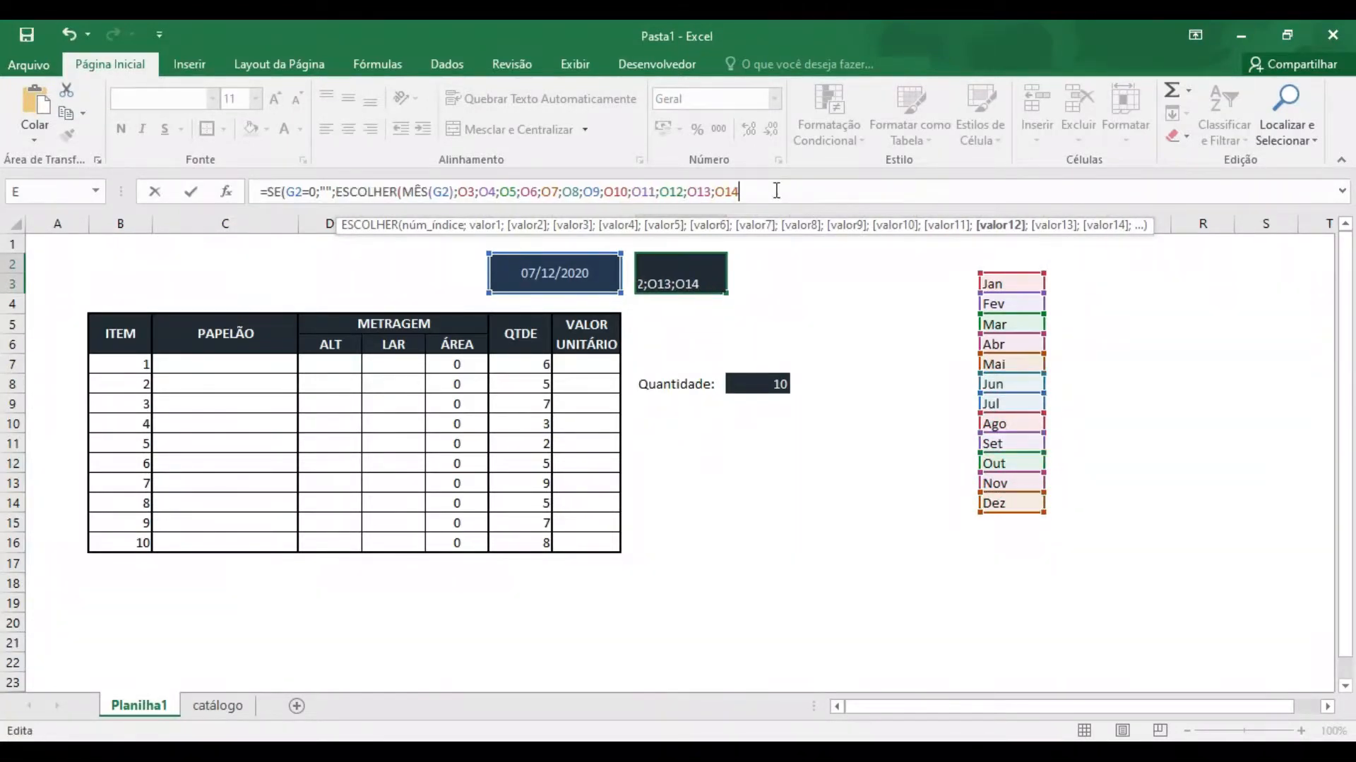
{"action": "type", "text": "))"}
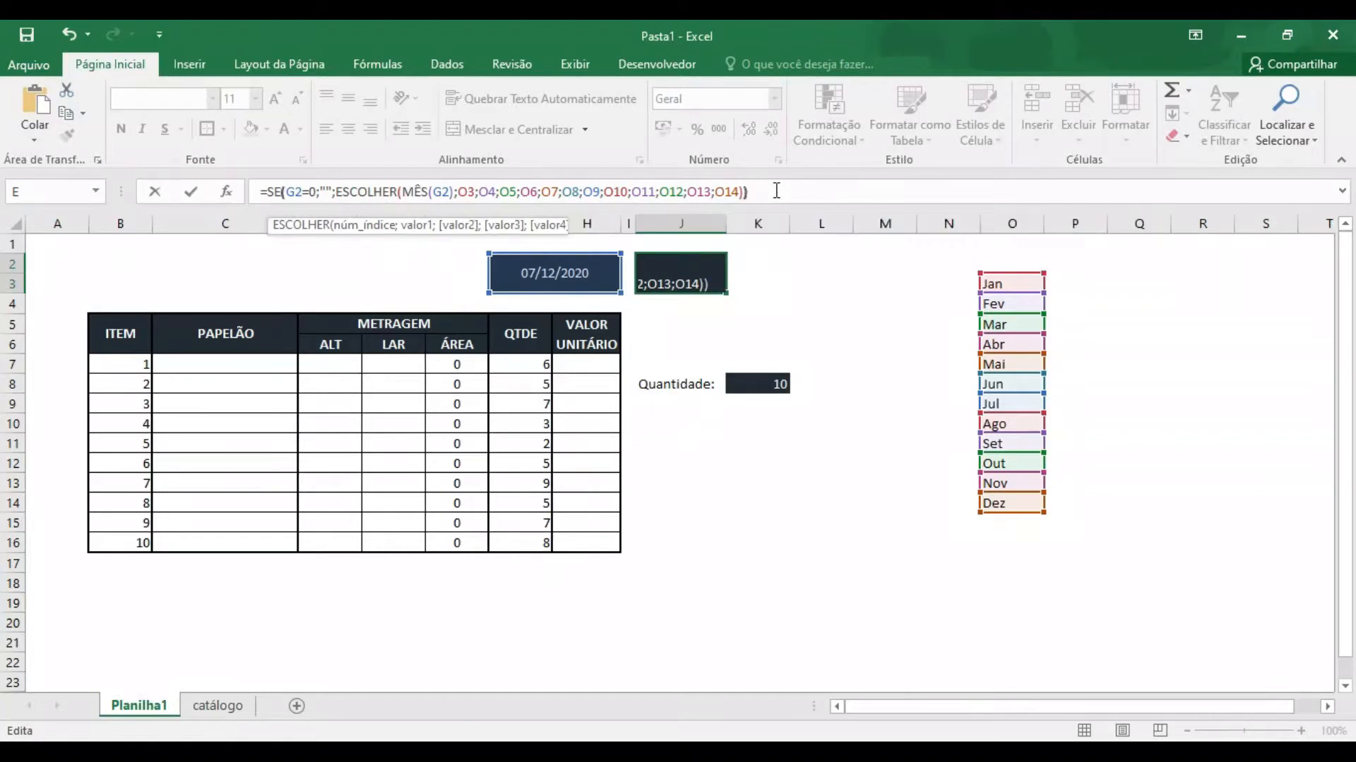
{"action": "key", "text": "Return"}
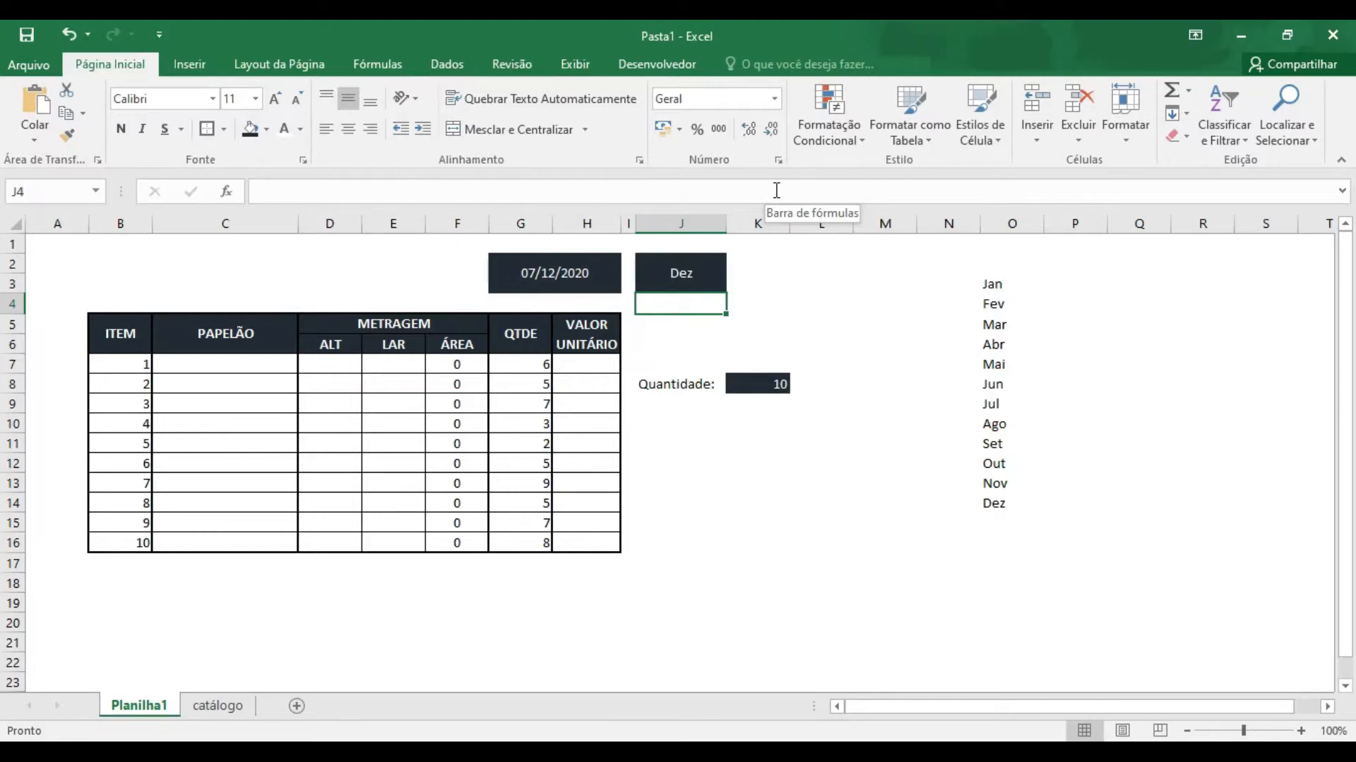
Change the date in G2 to 05/09/2020 to test the month-name formula.
{"action": "left_click", "coordinate": [557, 274]}
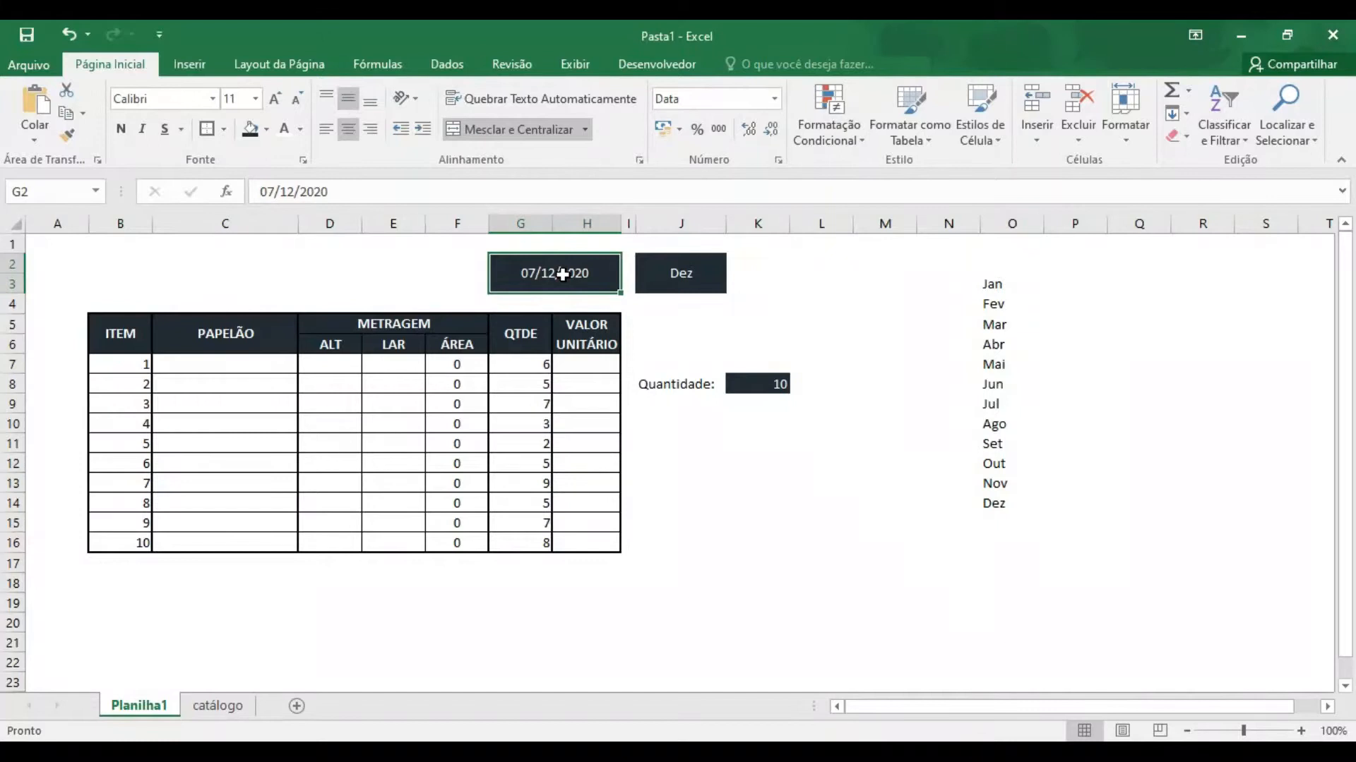
{"action": "type", "text": "05/09/2020"}
{"action": "key", "text": "Return"}
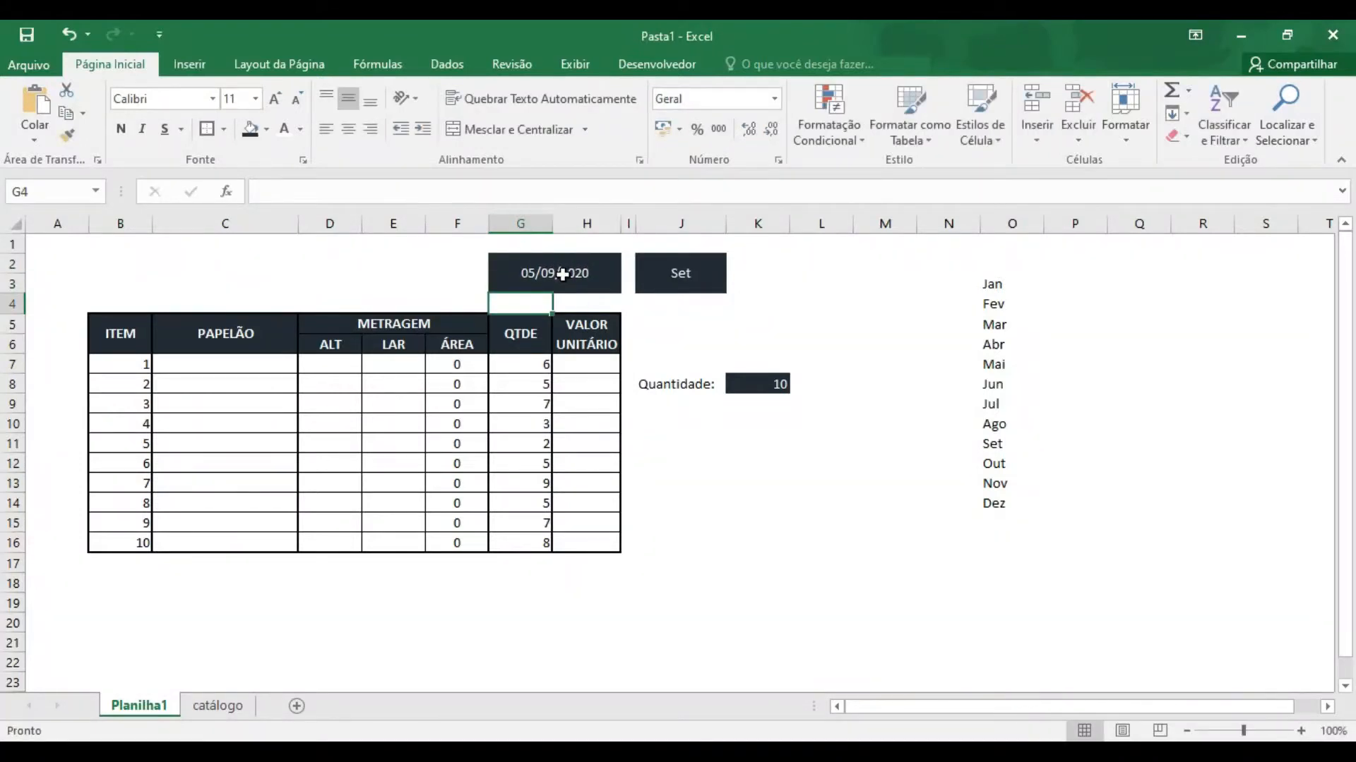